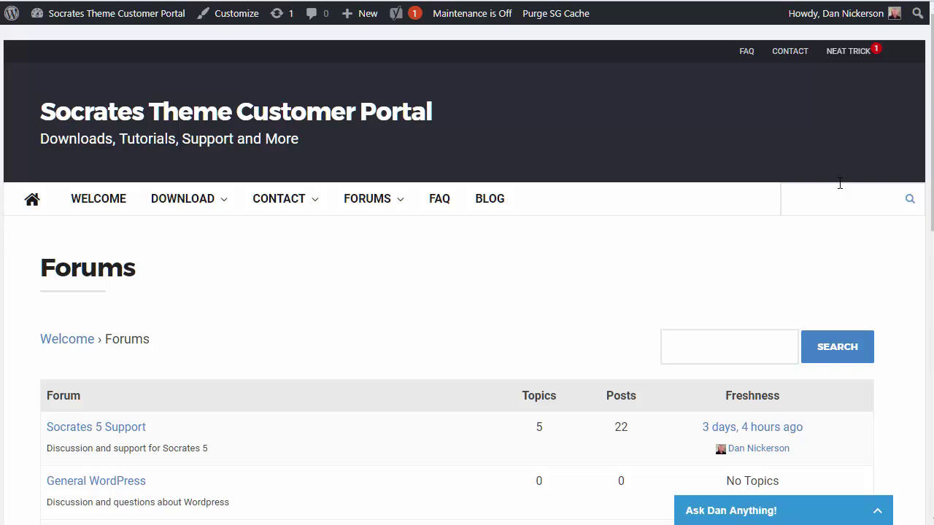
pyautogui.scroll(-3, 923, 183)
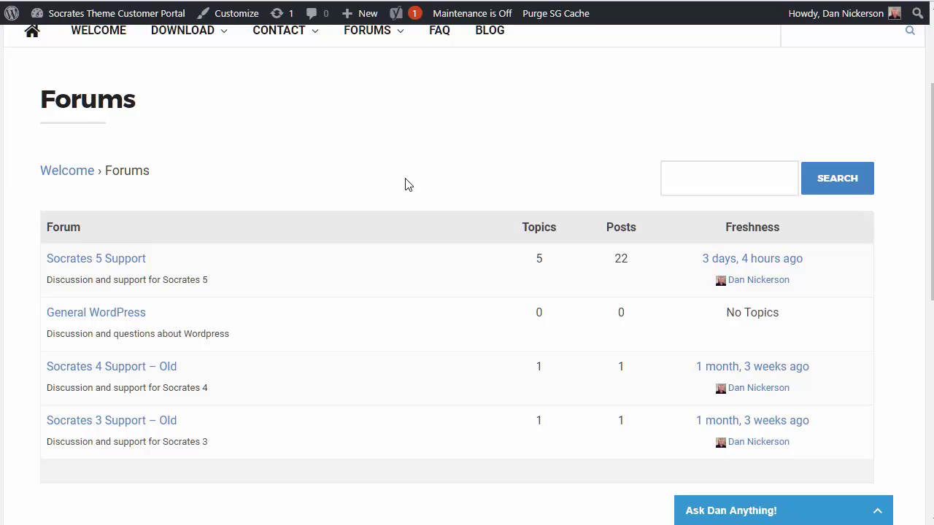
pyautogui.moveTo(931, 168); pyautogui.dragTo(932, 131)
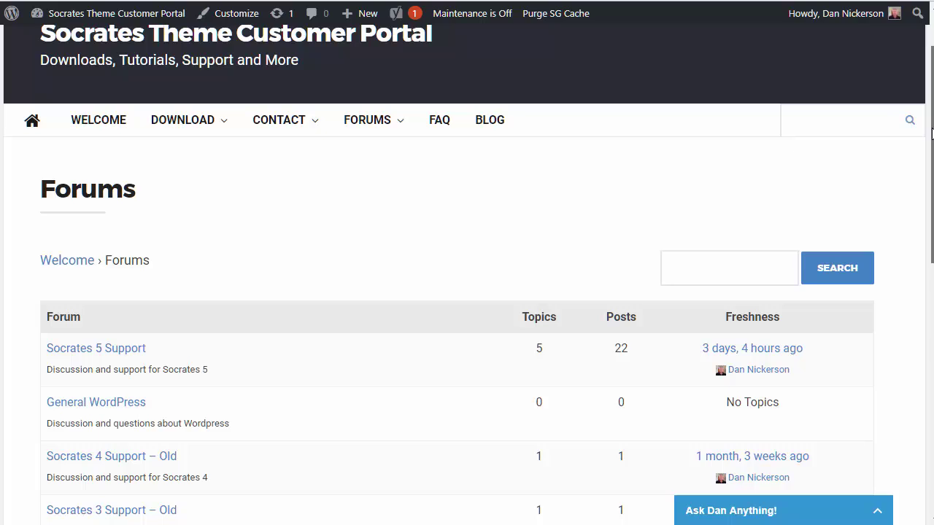
pyautogui.moveTo(932, 131); pyautogui.dragTo(932, 109)
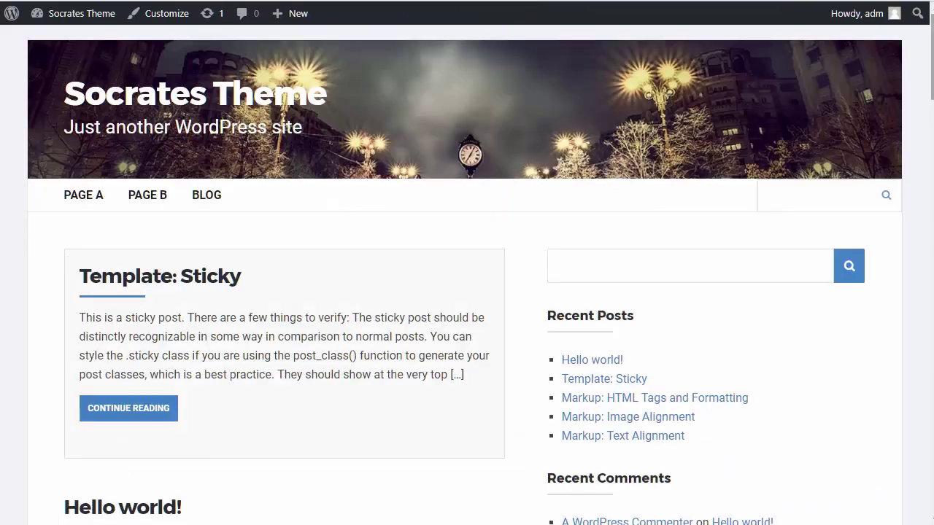
pyautogui.moveTo(932, 57); pyautogui.dragTo(490, 29)
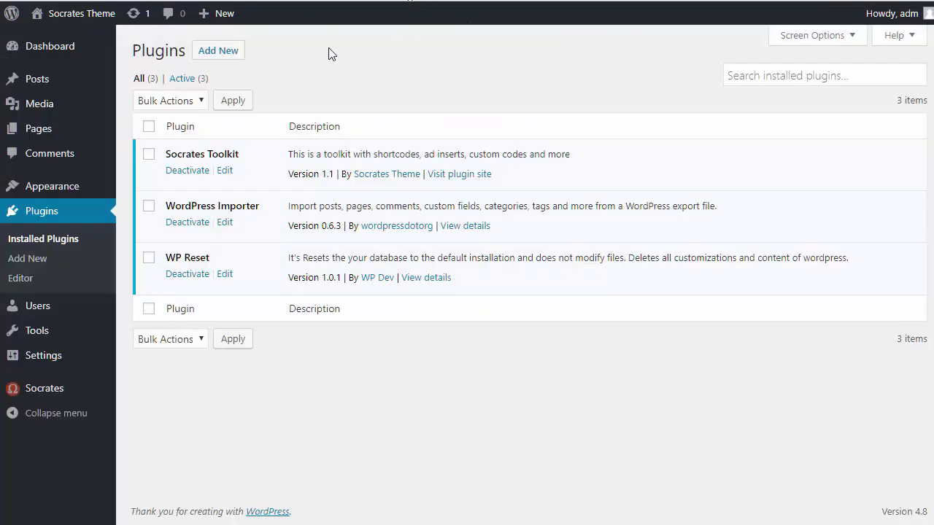
# Search the plugin directory for "bbpress" and install and activate the bbPress plugin by The bbPress Community
pyautogui.click(228, 56)
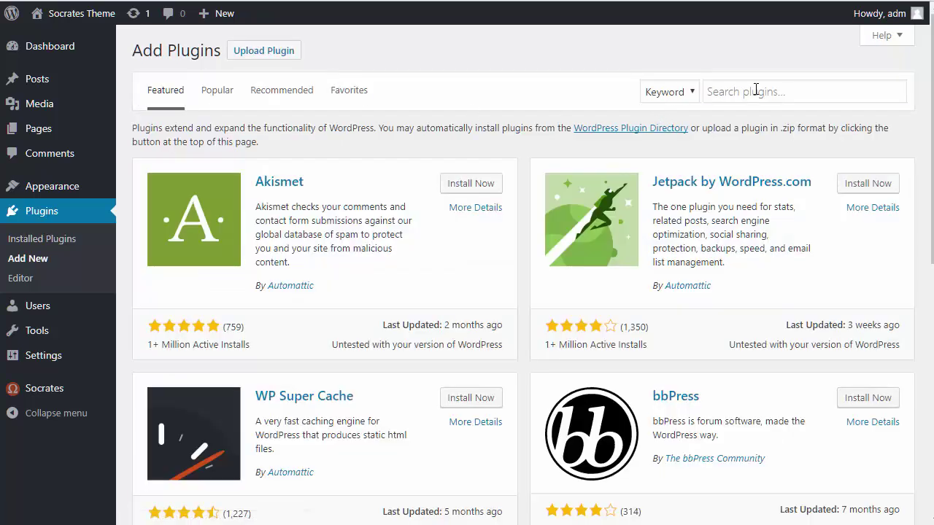
pyautogui.click(760, 89)
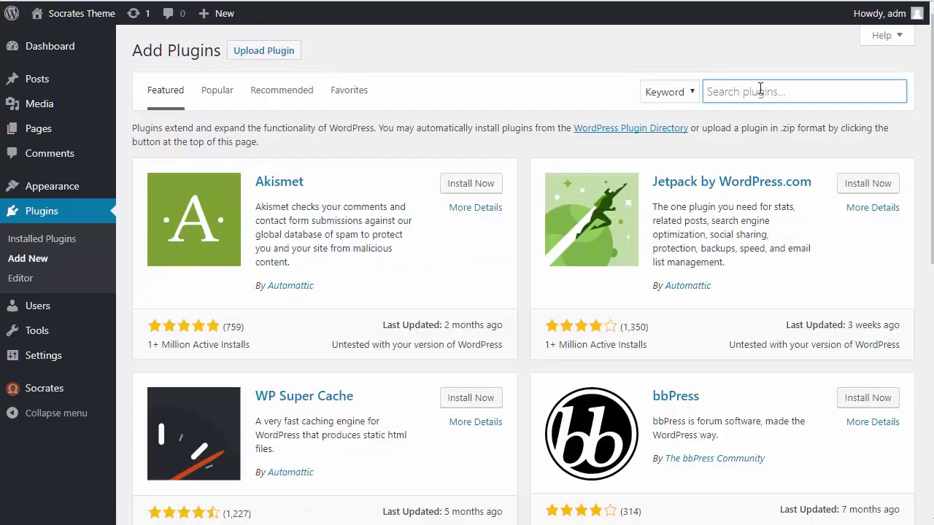
pyautogui.write('bbpress')
pyautogui.press('Return')
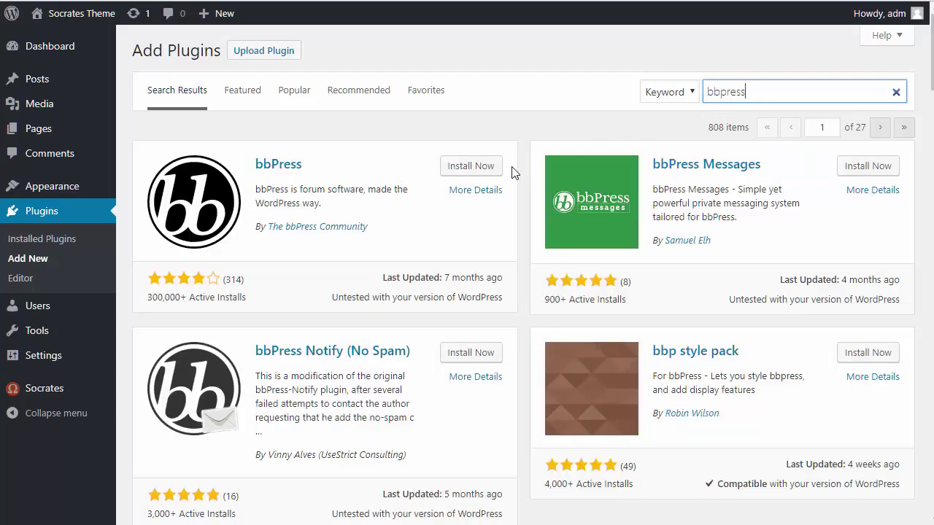
pyautogui.click(473, 170)
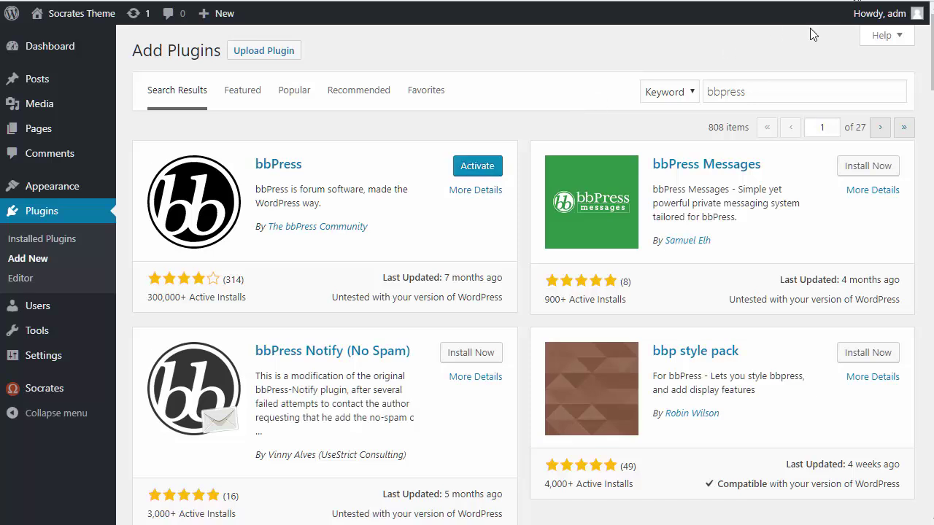
pyautogui.click(483, 168)
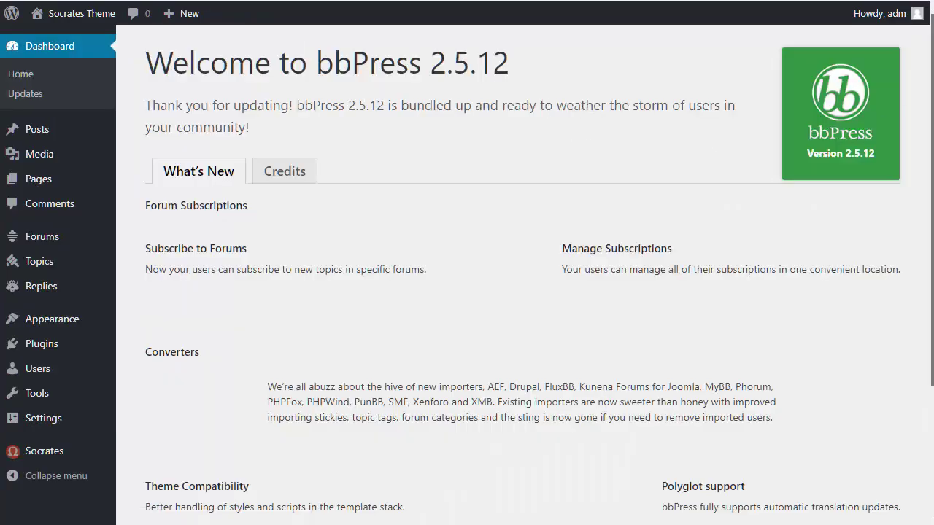
# Open the Forums settings and review the user, feature, per-page and slug options
pyautogui.moveTo(931, 99); pyautogui.dragTo(928, 62)
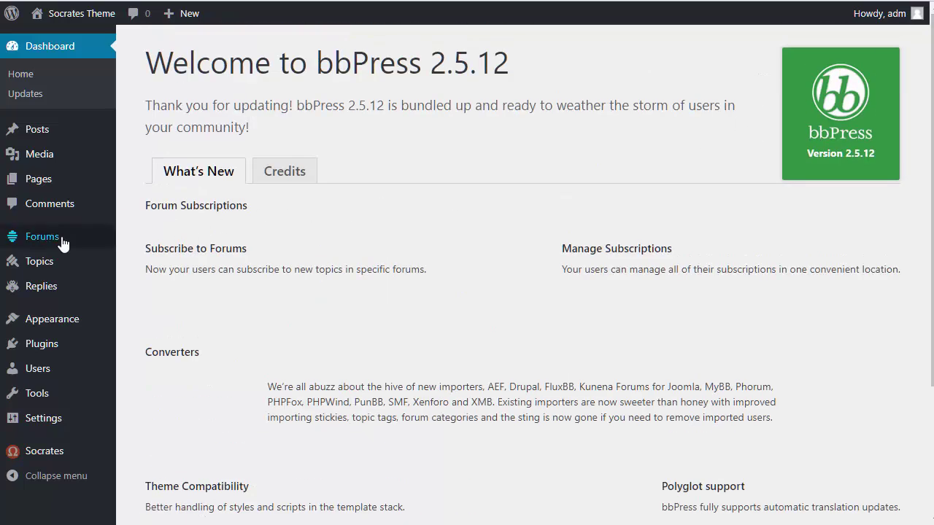
pyautogui.moveTo(46, 292)
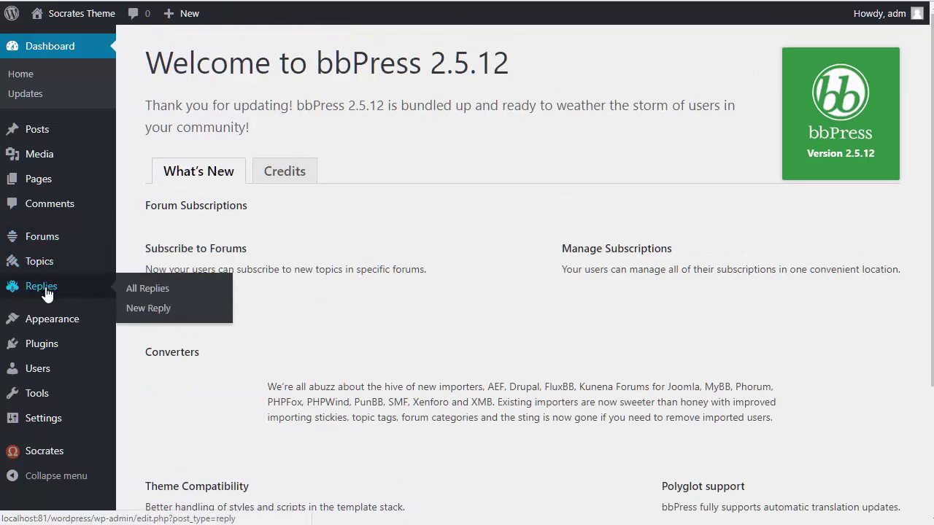
pyautogui.moveTo(44, 265)
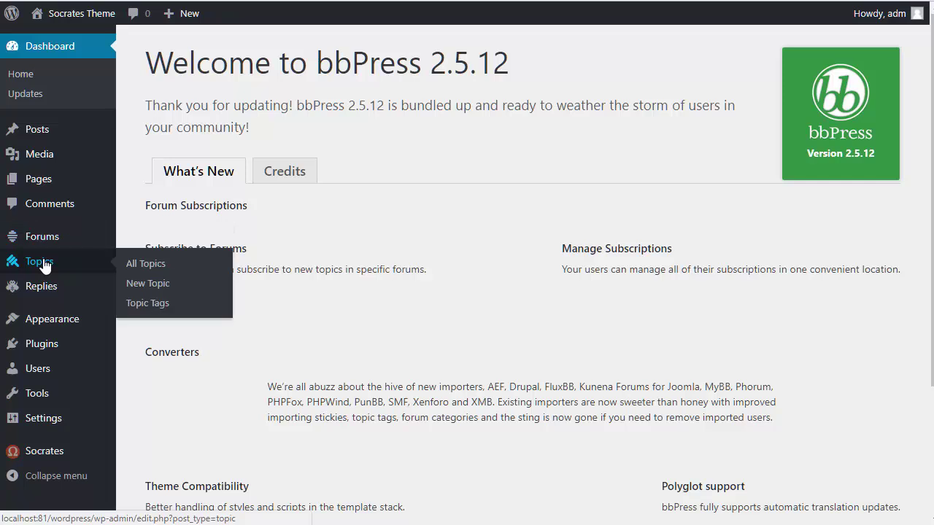
pyautogui.moveTo(60, 431)
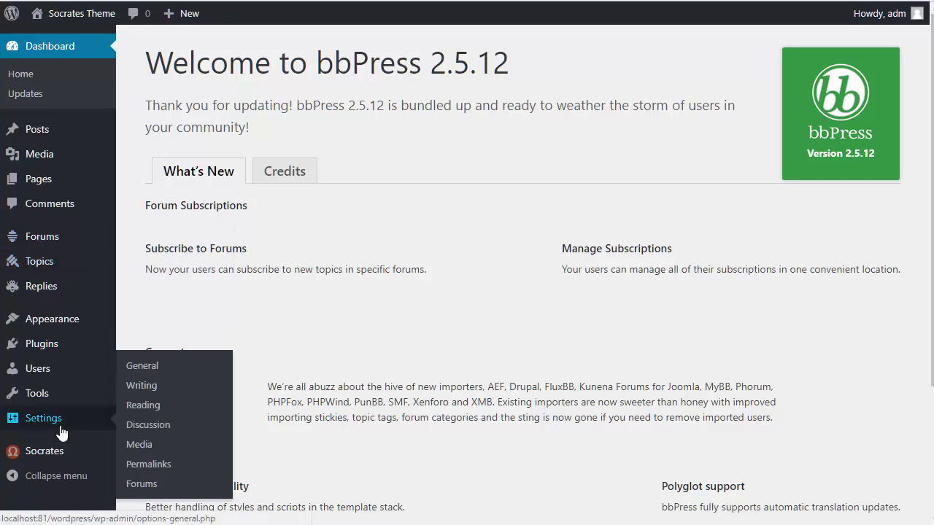
pyautogui.click(165, 486)
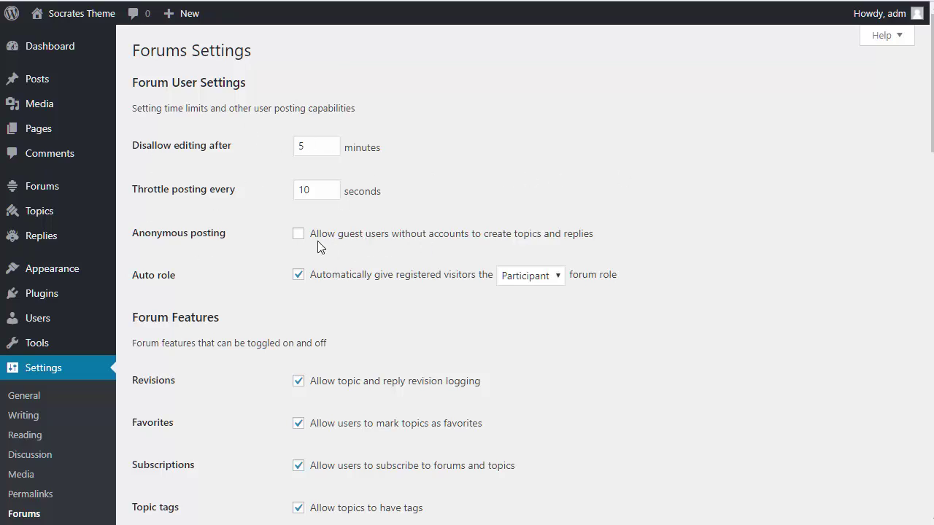
pyautogui.scroll(-4, 916, 197)
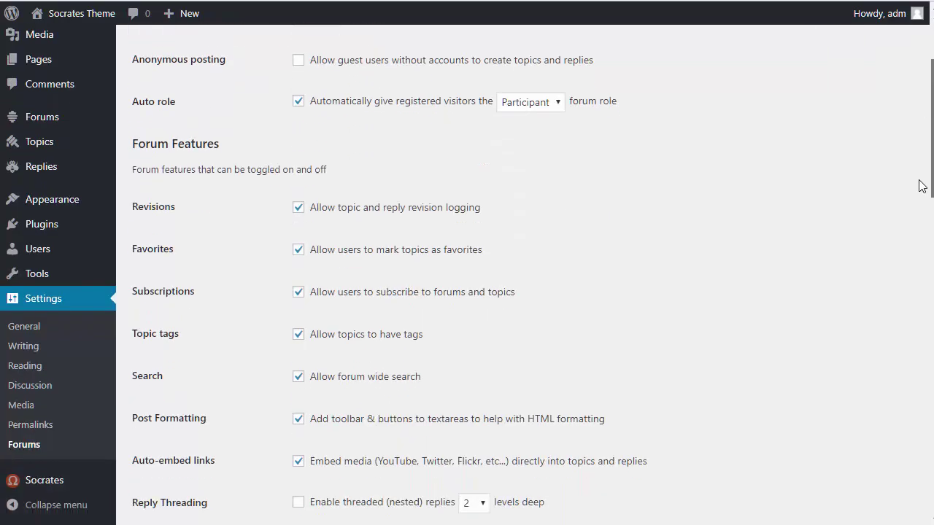
pyautogui.scroll(-6, 913, 208)
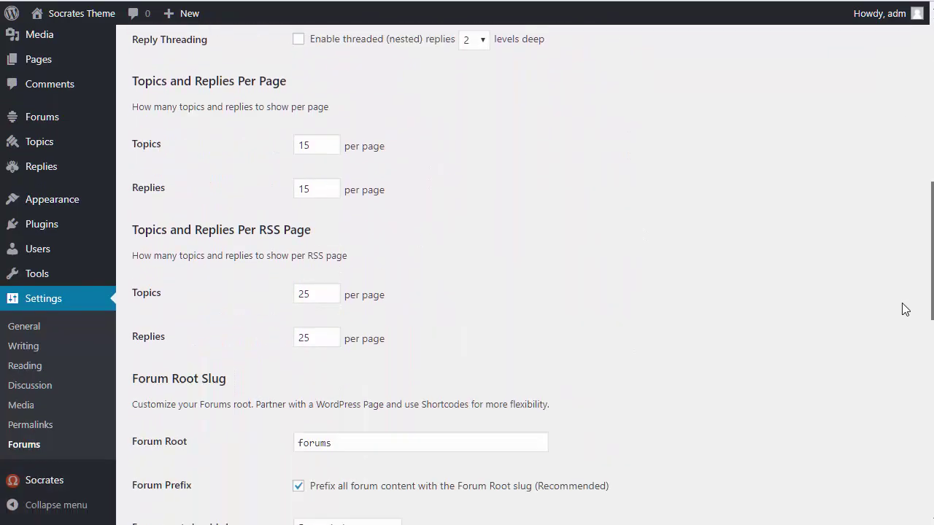
pyautogui.scroll(-3, 898, 326)
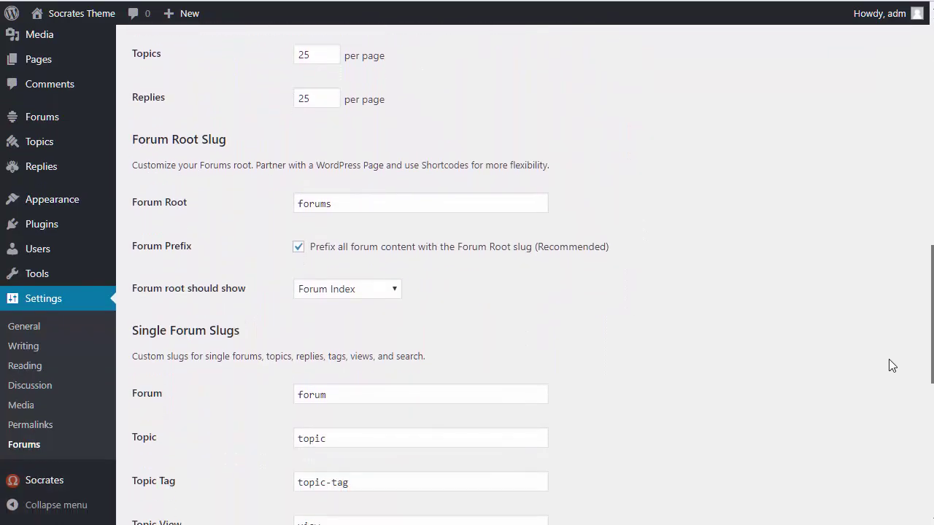
pyautogui.scroll(-2, 895, 385)
pyautogui.scroll(14, 892, 400)
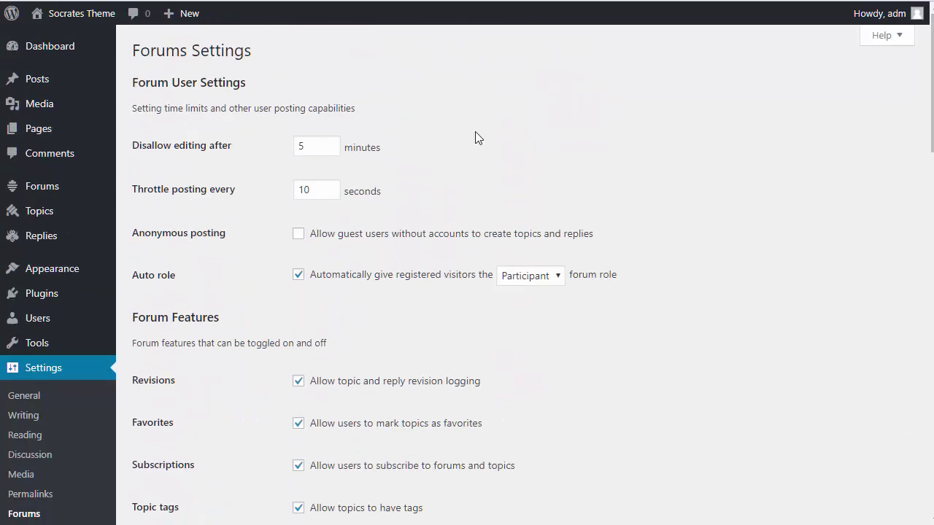
# Create a new forum titled "General Topics" with the description "This is for general topics"
pyautogui.click(29, 199)
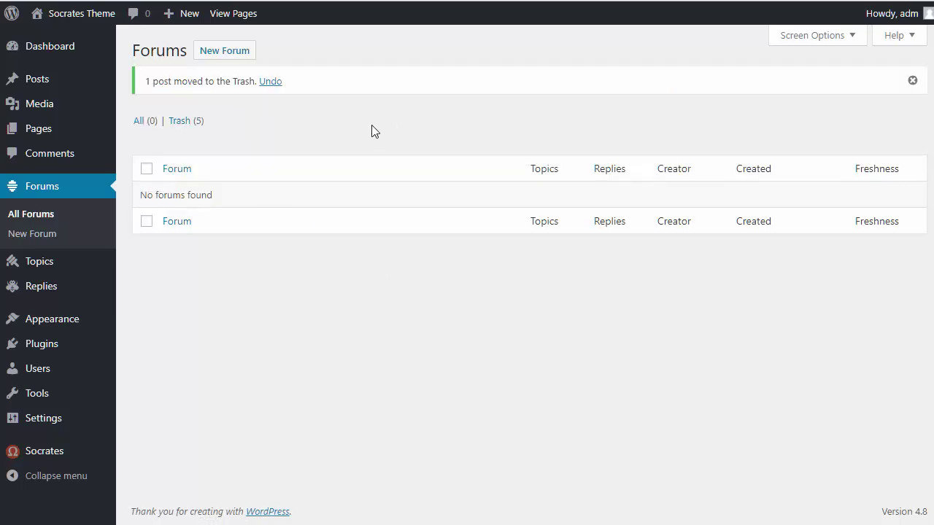
pyautogui.click(232, 52)
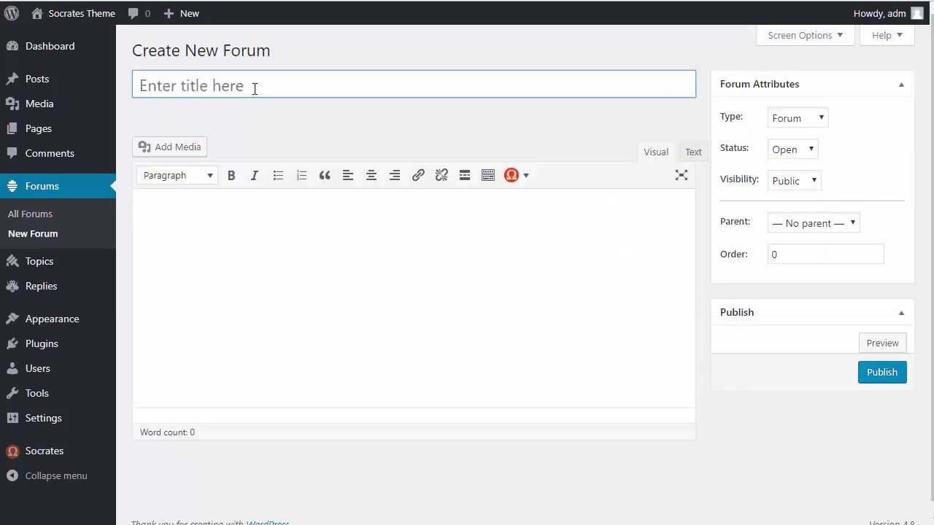
pyautogui.write('General ')
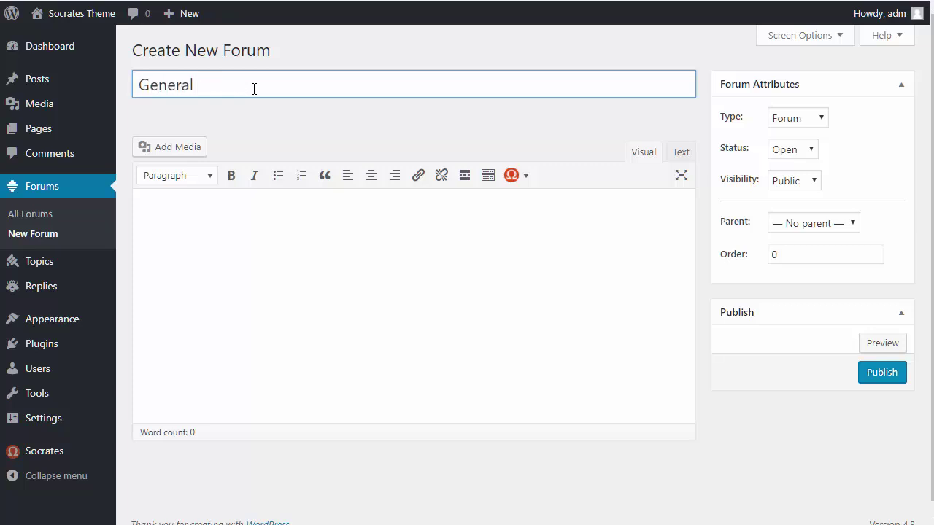
pyautogui.write('Topics')
pyautogui.press('Tab')
pyautogui.write('This is for general top')
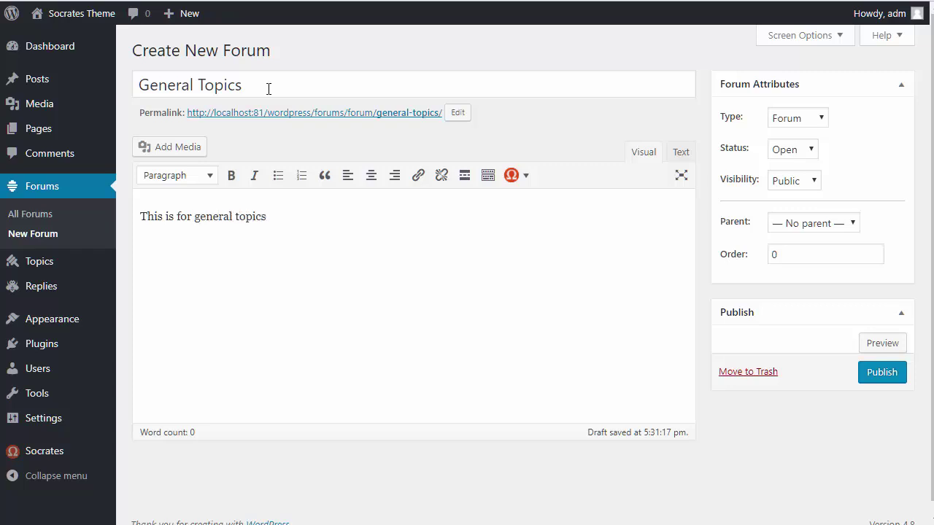
# Check the forum's attribute choices, keep Forum, Open, Public, no parent and order 0, and publish the forum
pyautogui.click(815, 126)
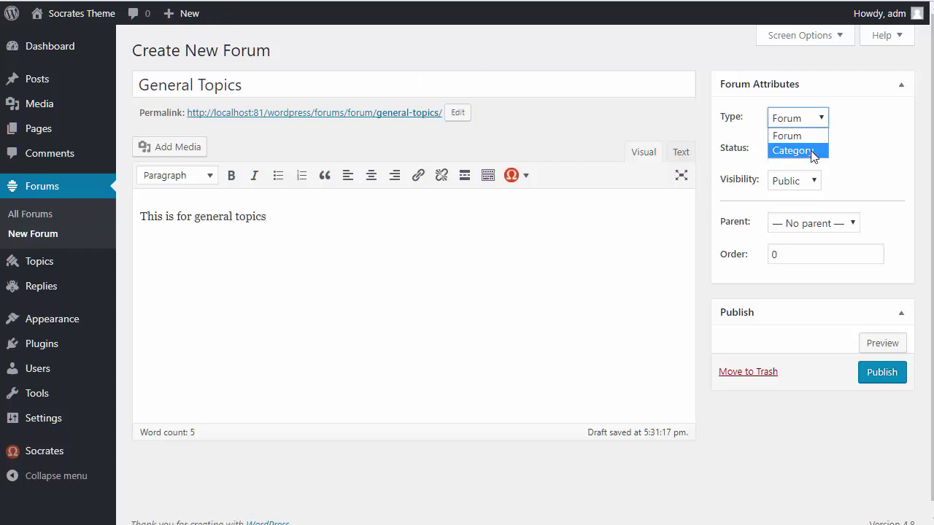
pyautogui.click(866, 146)
pyautogui.click(815, 157)
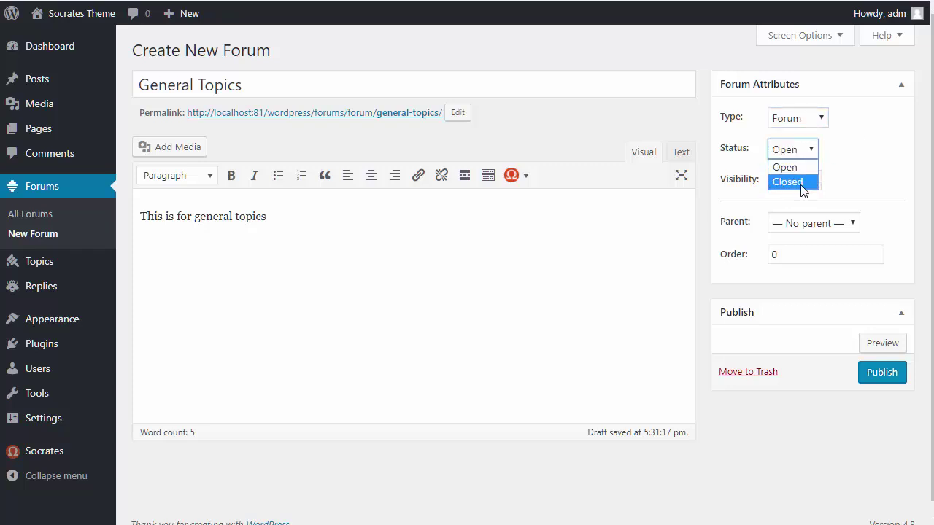
pyautogui.click(798, 169)
pyautogui.click(808, 189)
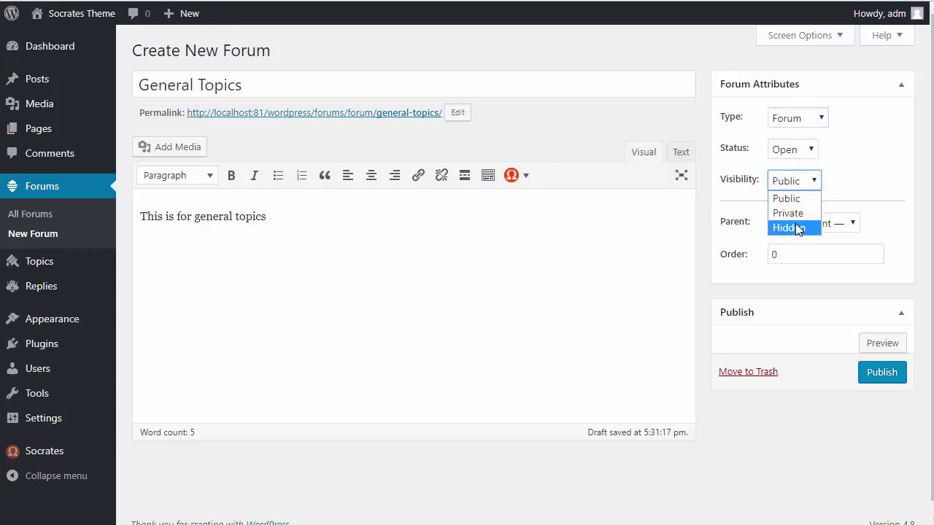
pyautogui.click(832, 187)
pyautogui.click(815, 222)
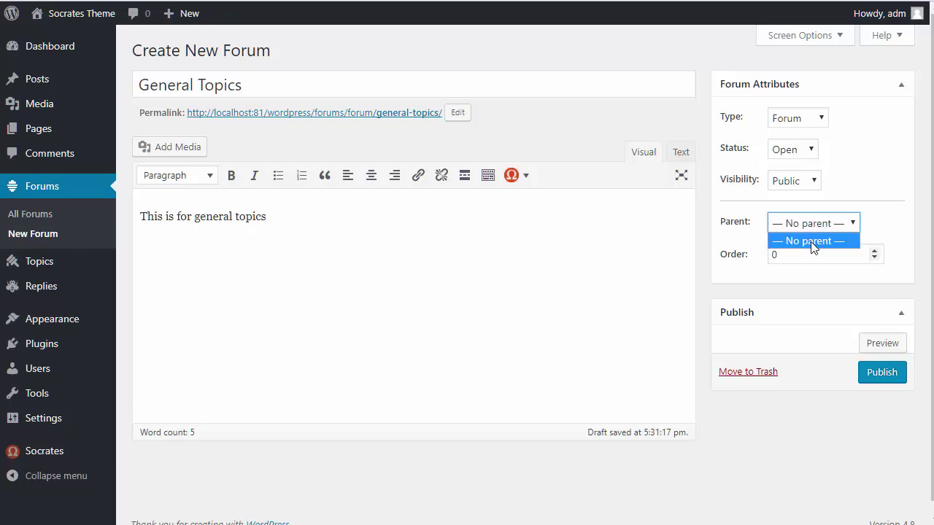
pyautogui.click(811, 242)
pyautogui.click(805, 254)
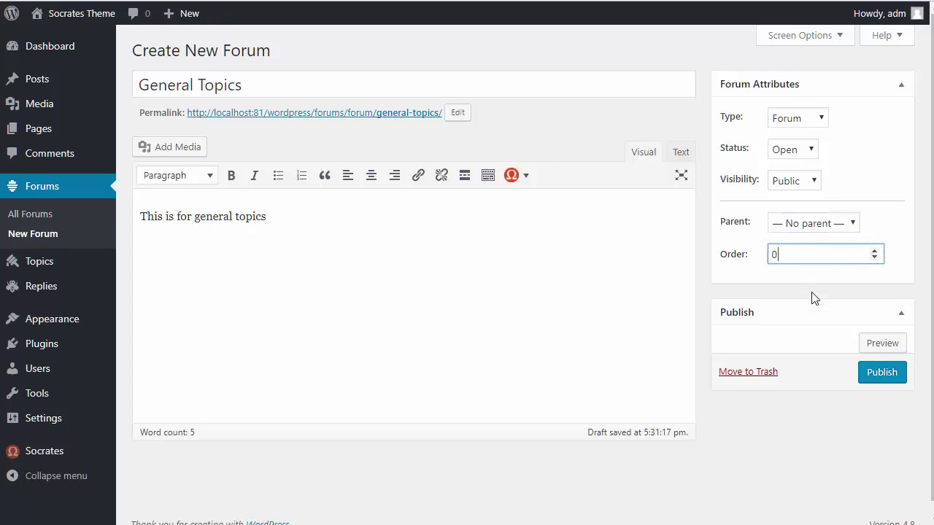
pyautogui.click(880, 376)
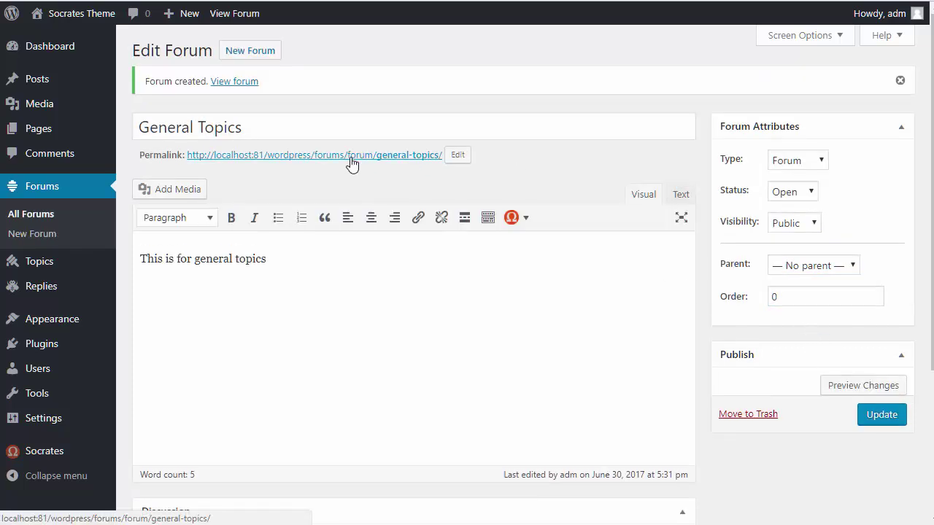
# Open the published General Topics forum through its permalink and examine the page layout and new-topic form
pyautogui.rightClick(354, 163)
pyautogui.click(409, 168)
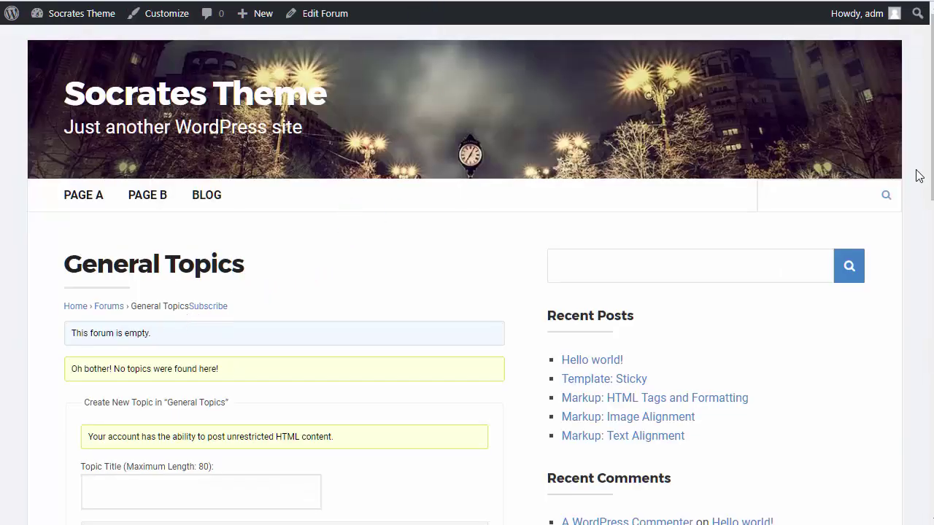
pyautogui.moveTo(928, 173); pyautogui.dragTo(923, 327)
pyautogui.scroll(3, 923, 327)
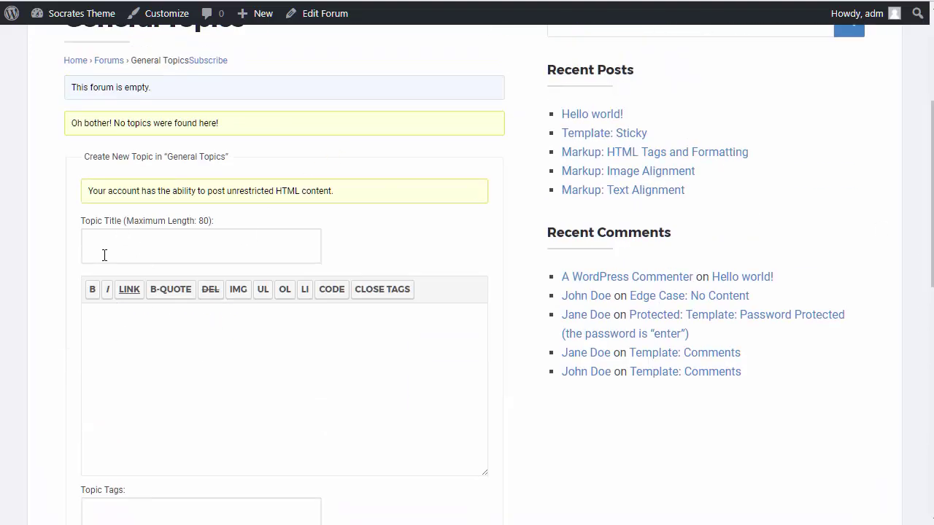
pyautogui.scroll(3, 840, 219)
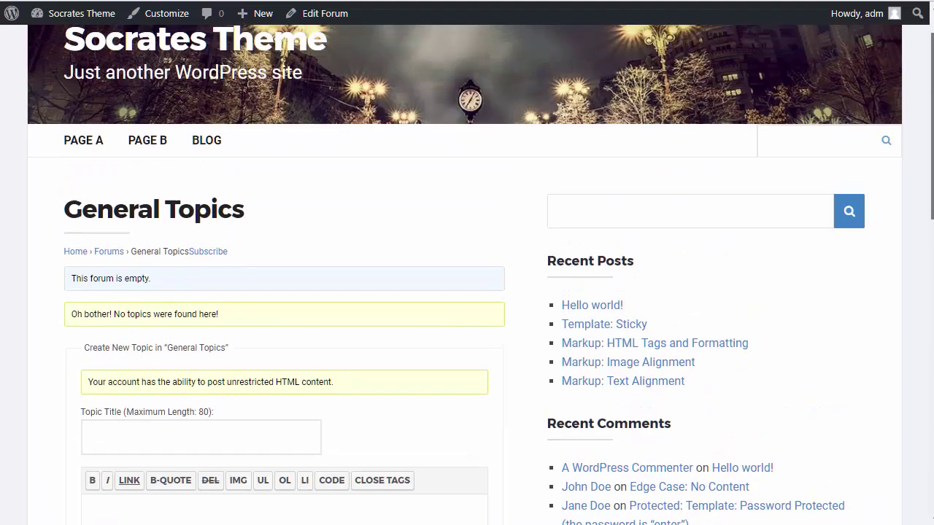
pyautogui.scroll(-1, 767, 202)
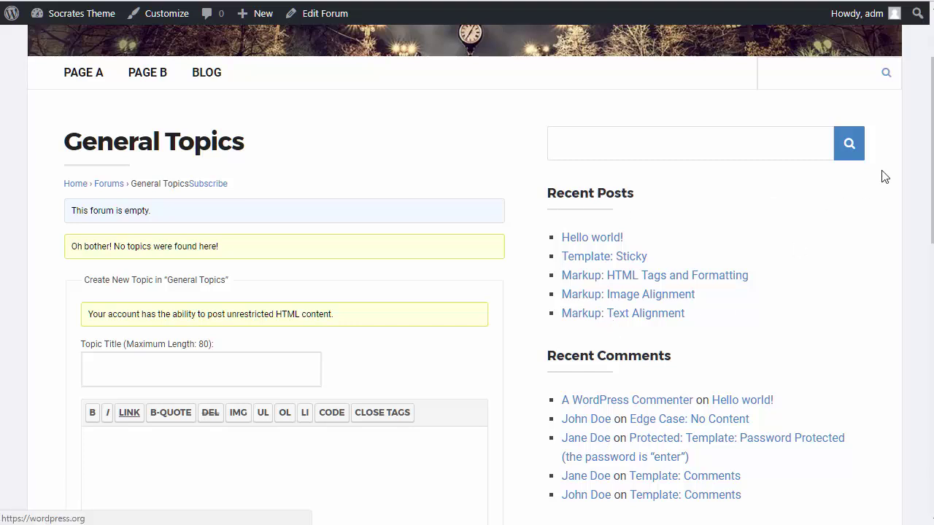
pyautogui.moveTo(925, 152); pyautogui.dragTo(916, 319)
pyautogui.scroll(-2, 913, 328)
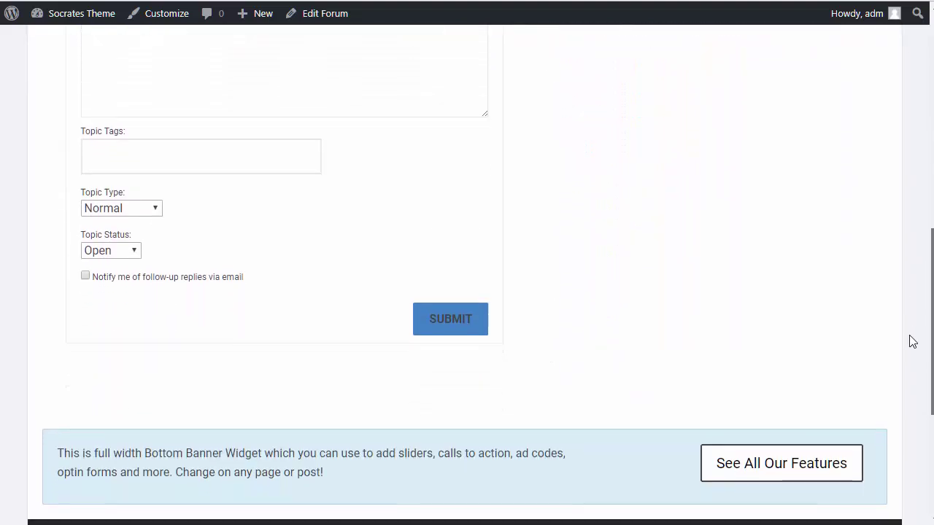
pyautogui.scroll(8, 912, 340)
pyautogui.scroll(1, 907, 127)
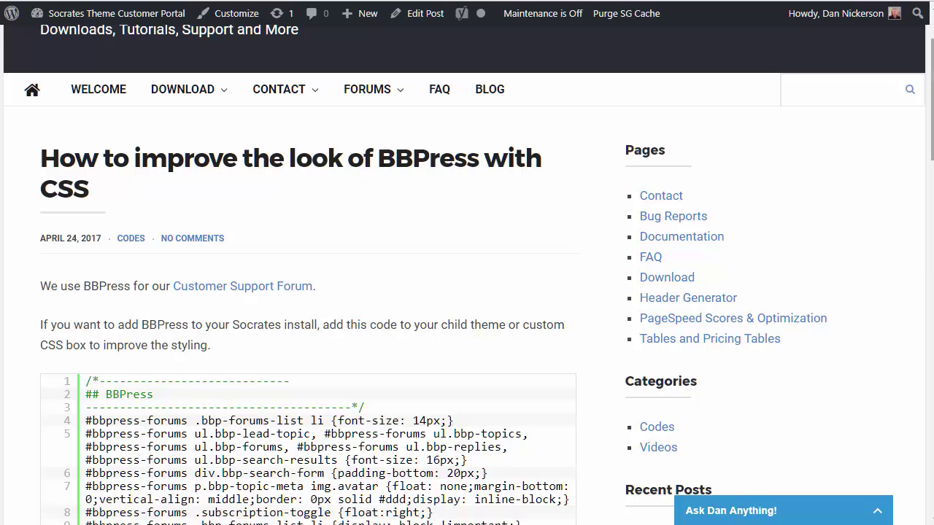
# Copy the complete BBPress CSS code block from the post on improving the look of BBPress
pyautogui.scroll(-4, 394, 169)
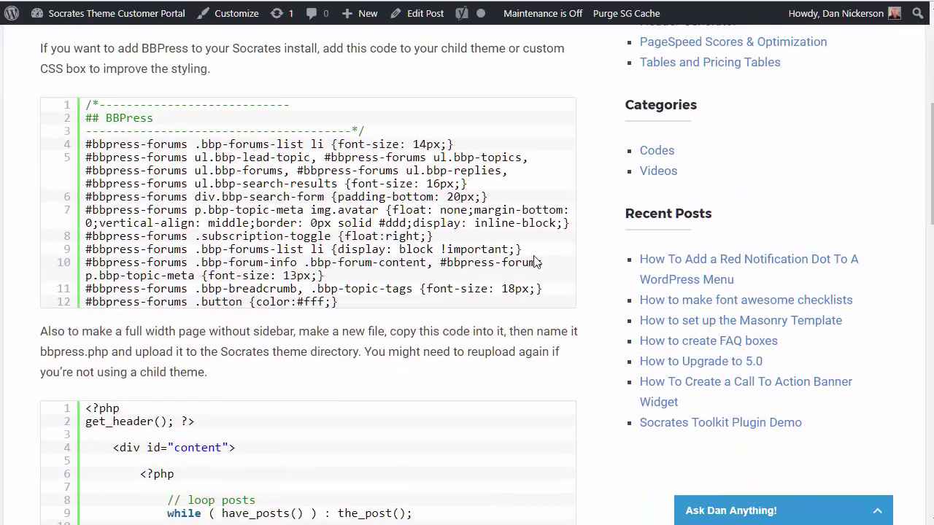
pyautogui.moveTo(322, 235)
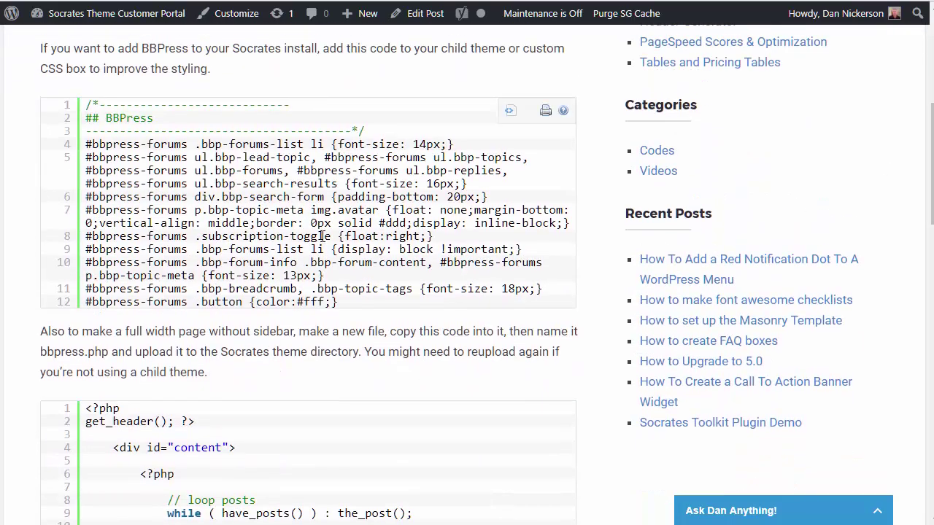
pyautogui.click(504, 117)
pyautogui.moveTo(504, 302); pyautogui.dragTo(243, 148)
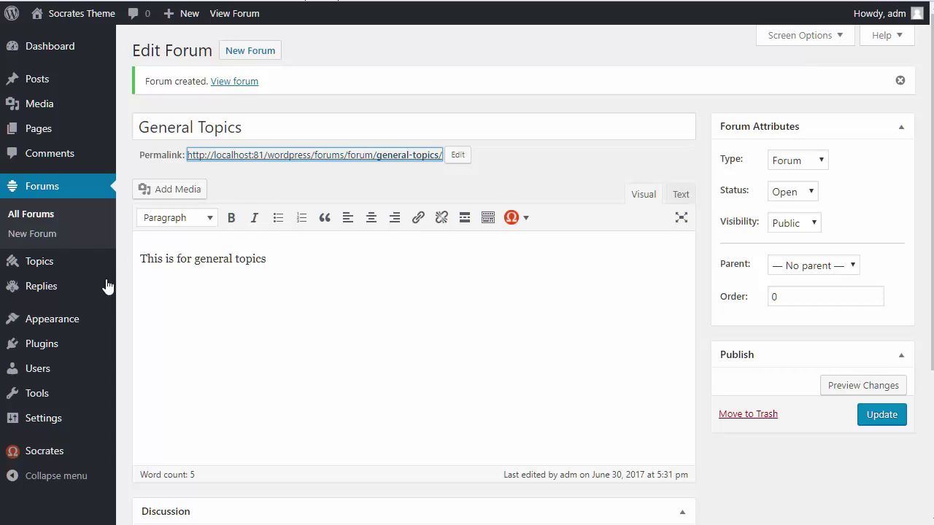
# Add the copied BBPress CSS below the existing rules in the theme's Additional CSS, then save and publish it
pyautogui.moveTo(75, 314)
pyautogui.click(139, 343)
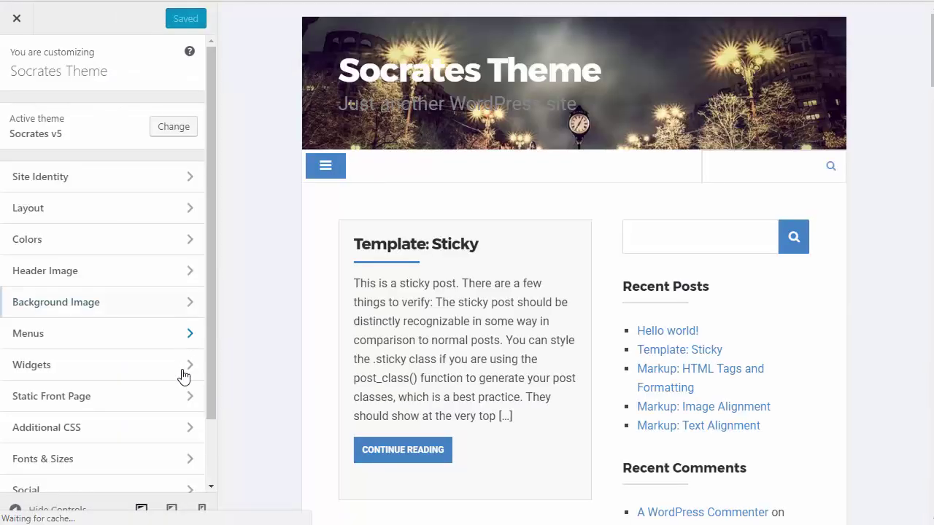
pyautogui.click(150, 429)
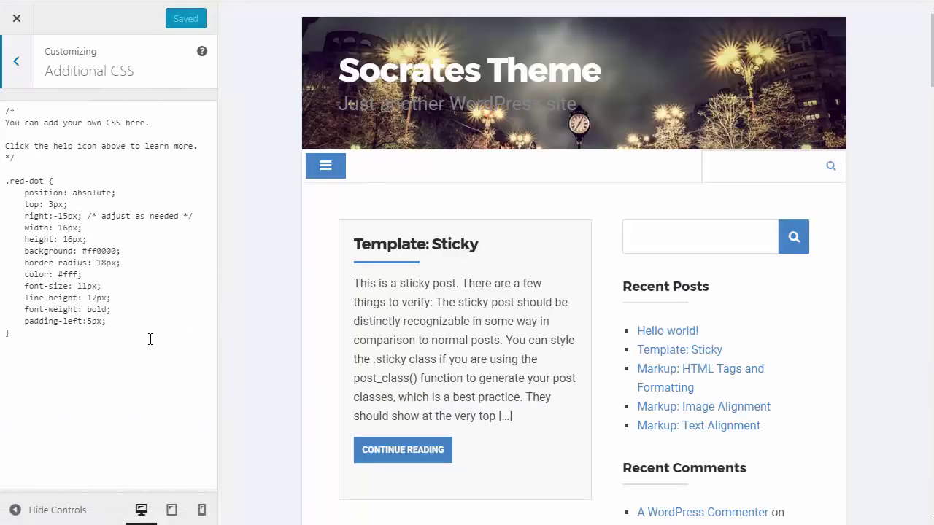
pyautogui.hotkey('ctrl', 'v')
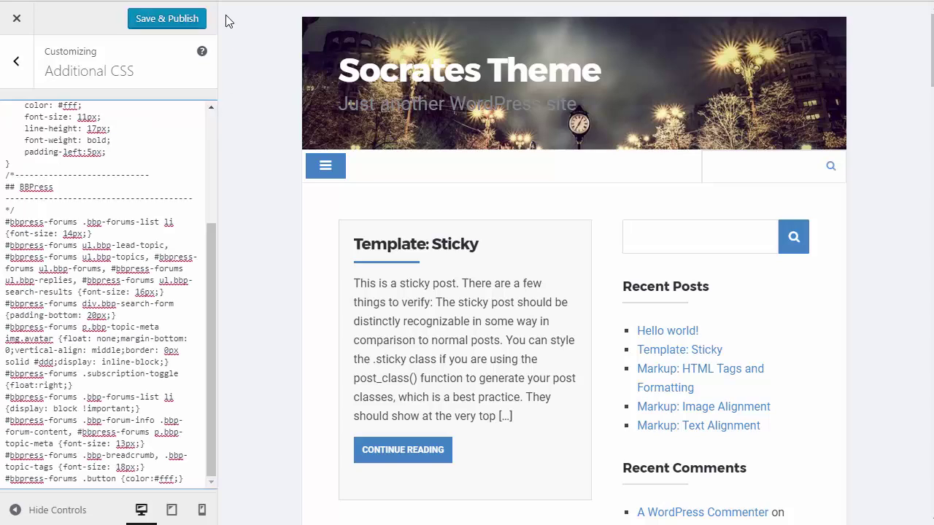
pyautogui.click(184, 22)
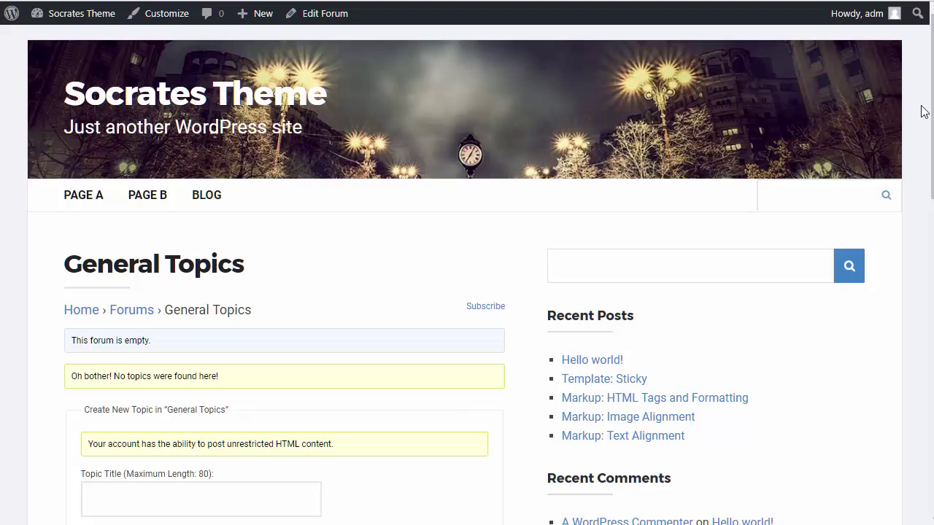
# Check the restyled General Topics page, then read the post's instructions for the full-width bbpress.php template
pyautogui.moveTo(923, 106); pyautogui.dragTo(923, 212)
pyautogui.scroll(2, 183, 304)
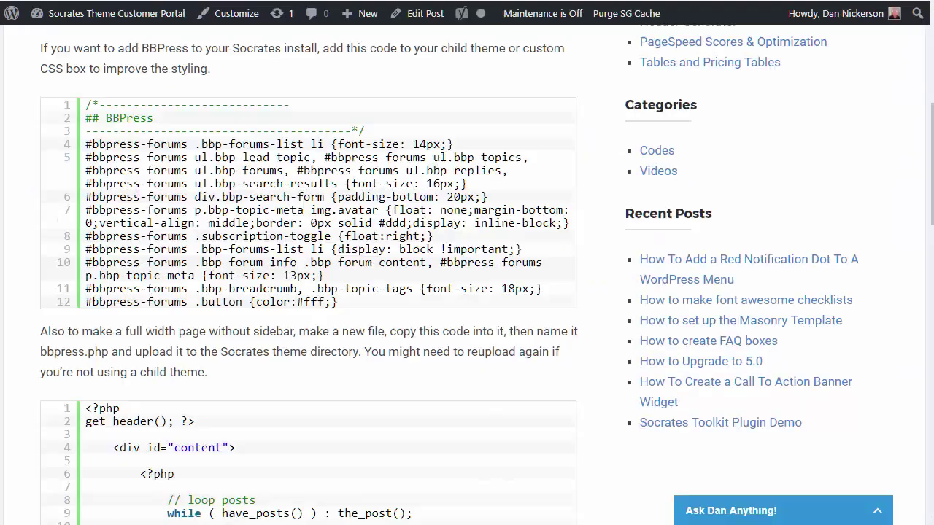
pyautogui.scroll(-4, 810, 223)
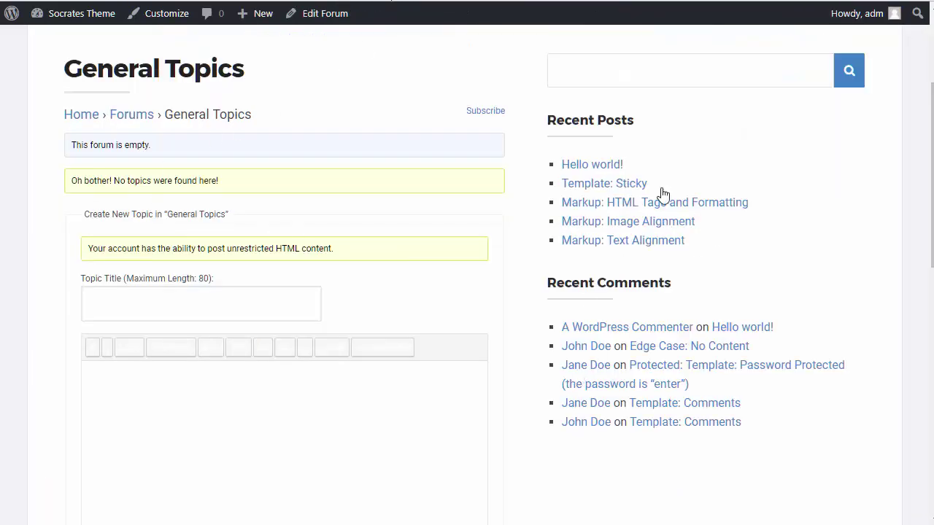
# Examine the General Topics page without the sidebar and open the Forums index
pyautogui.moveTo(849, 6)
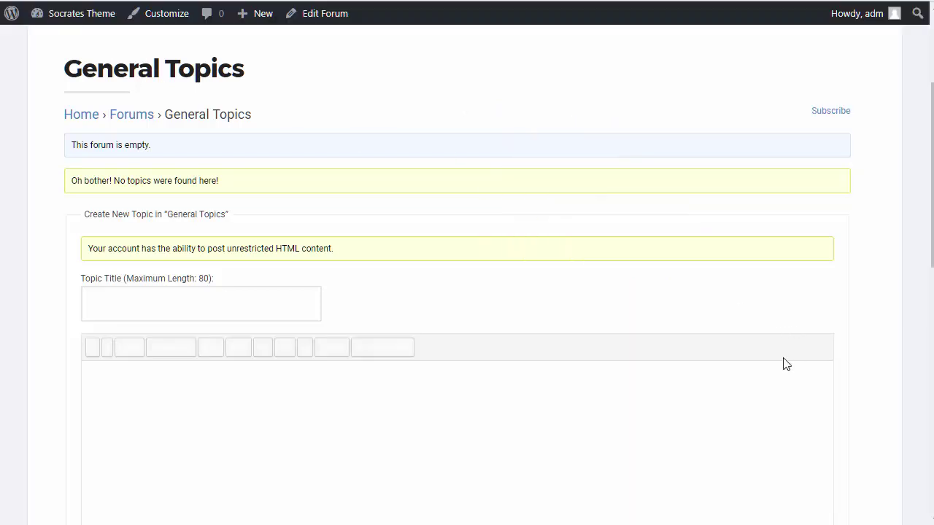
pyautogui.moveTo(932, 166); pyautogui.dragTo(915, 100)
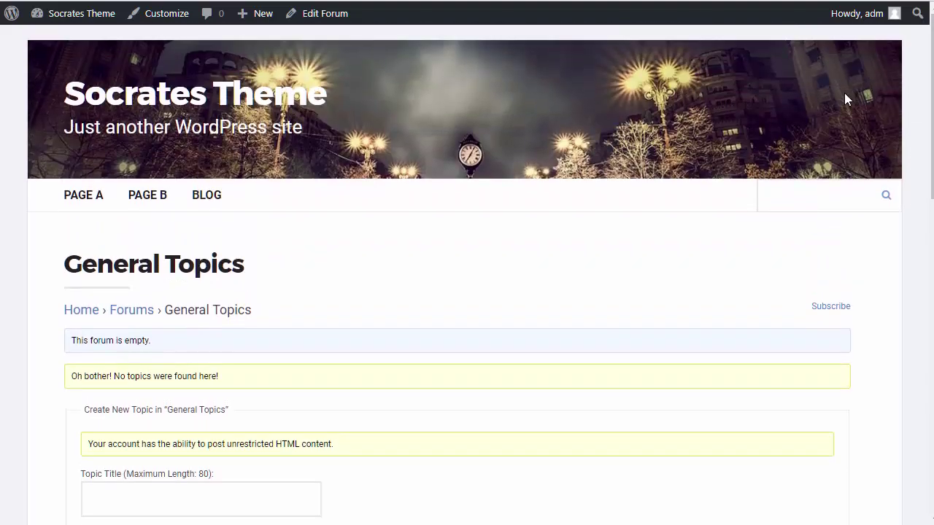
pyautogui.click(121, 311)
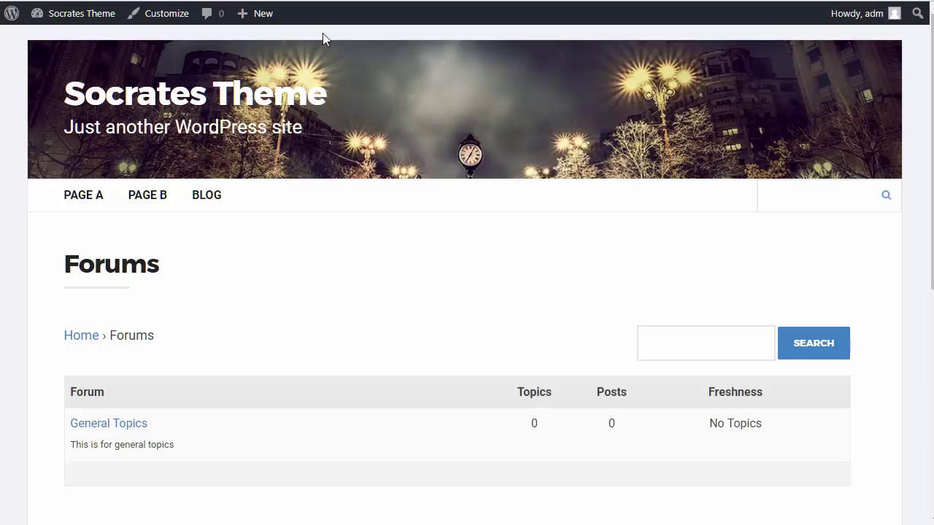
# Start a new forum from the dashboard and title it "Ask Me Anything"
pyautogui.moveTo(92, 21)
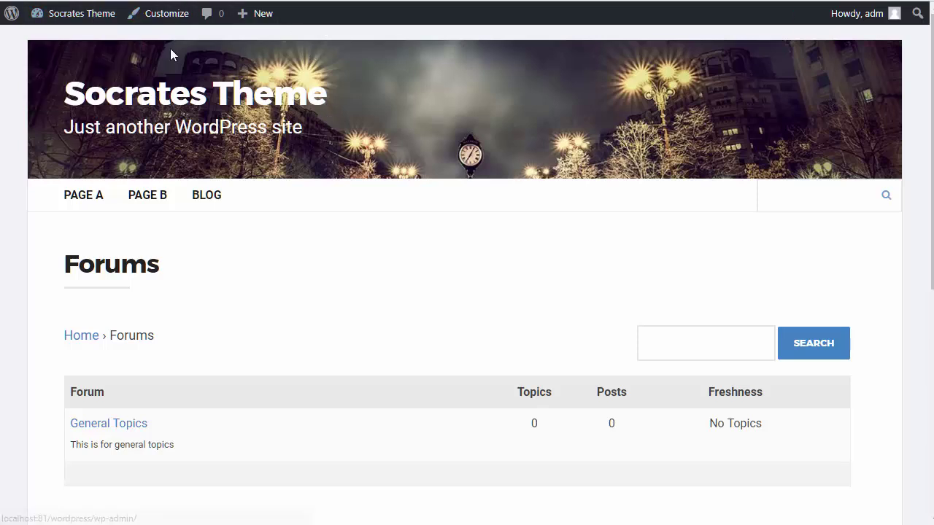
pyautogui.click(63, 39)
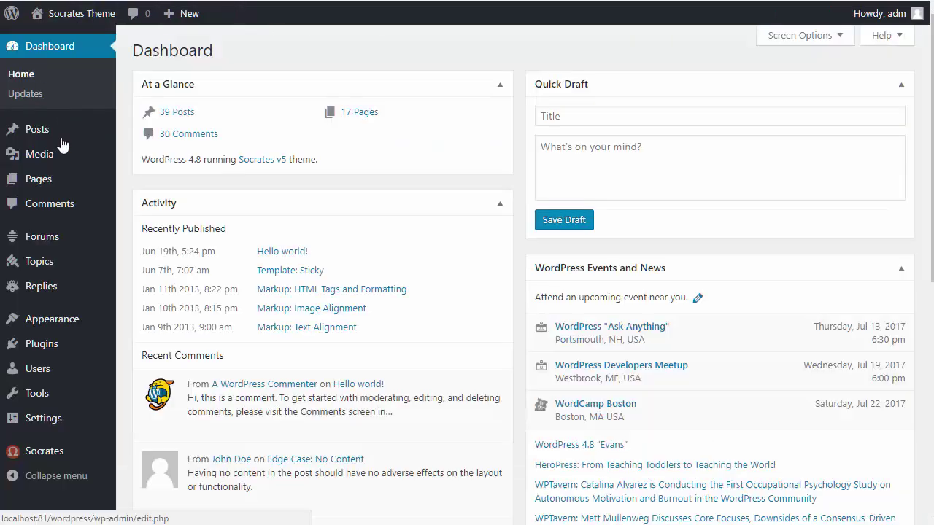
pyautogui.click(47, 237)
pyautogui.click(226, 54)
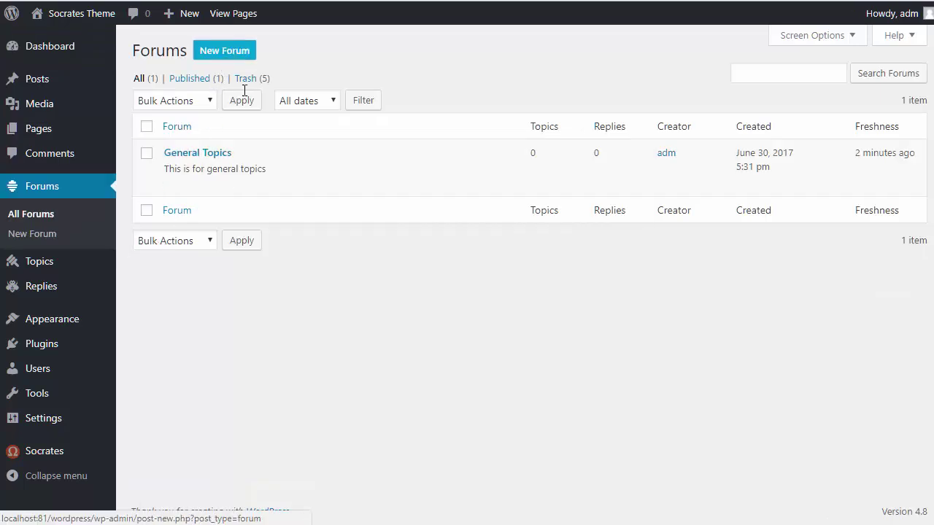
pyautogui.write('As')
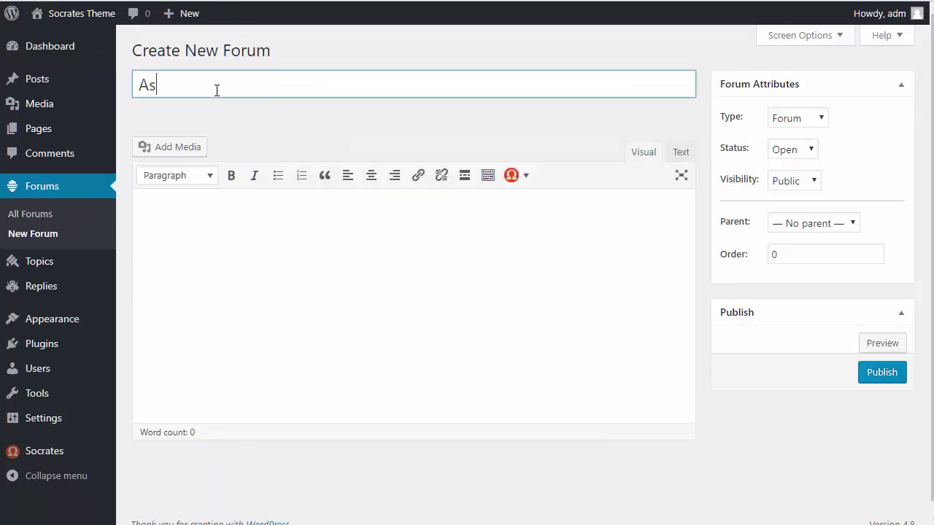
pyautogui.write('k Me Anything')
pyautogui.press('Tab')
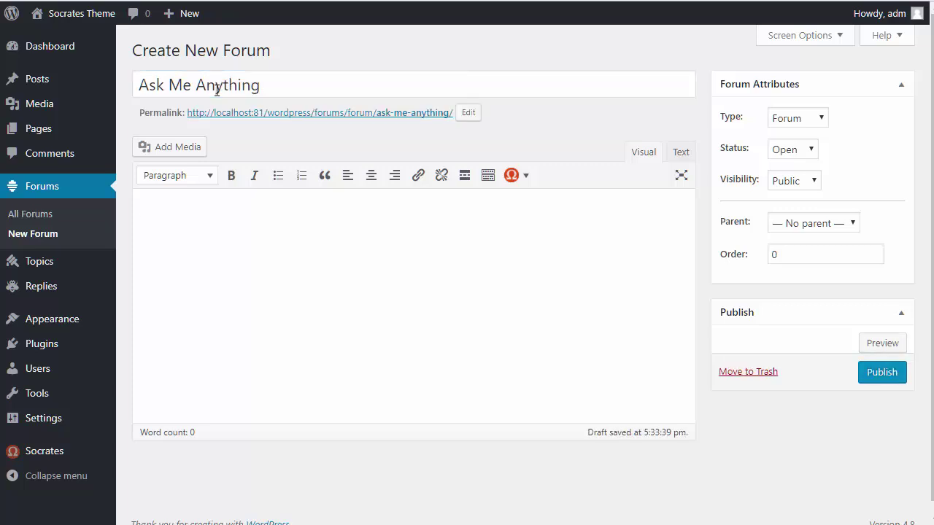
# Enter "ask me anything here" as the forum's description and publish the forum
pyautogui.write('ask e')
pyautogui.press('BackSpace')
pyautogui.press('BackSpace')
pyautogui.press('BackSpace')
pyautogui.write('anything here')
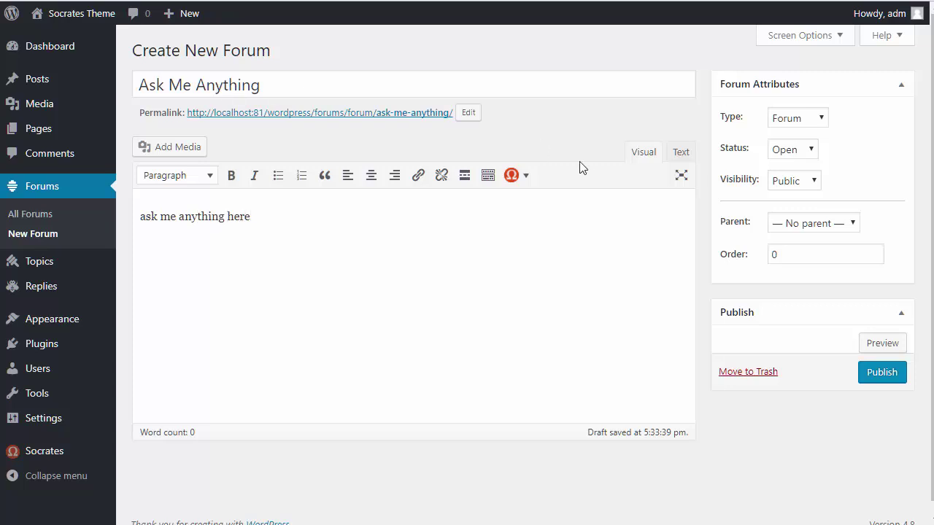
pyautogui.click(882, 375)
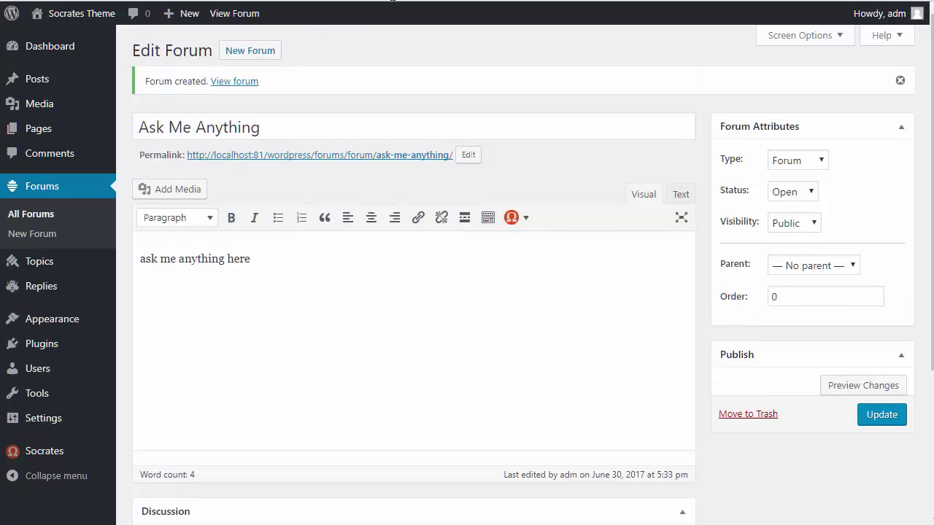
# View the published Ask Me Anything forum through its permalink and check the forum list on the Forums index
pyautogui.click(234, 13)
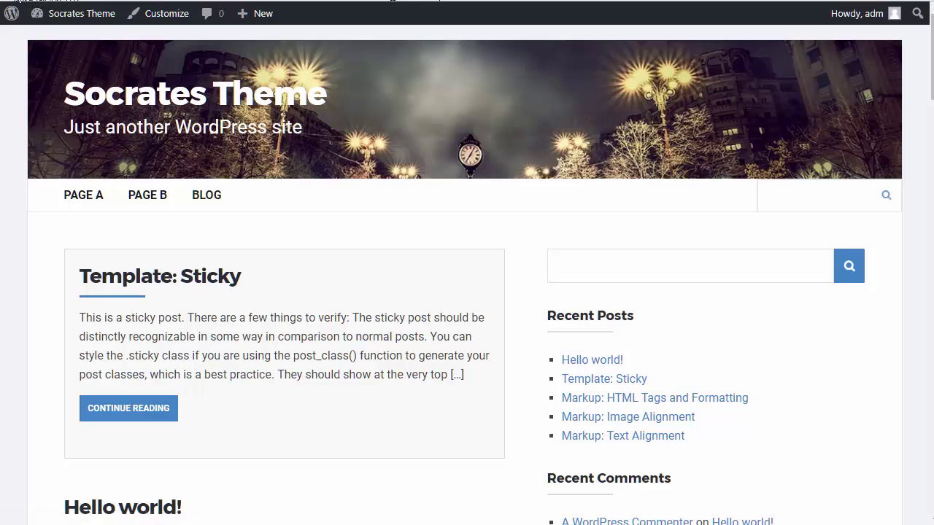
pyautogui.hotkey('alt', 'Left')
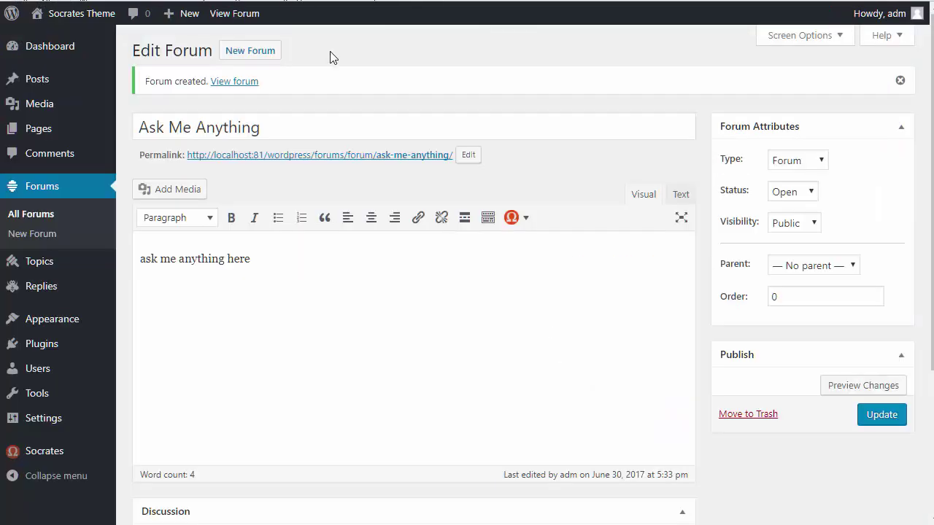
pyautogui.rightClick(296, 155)
pyautogui.click(338, 244)
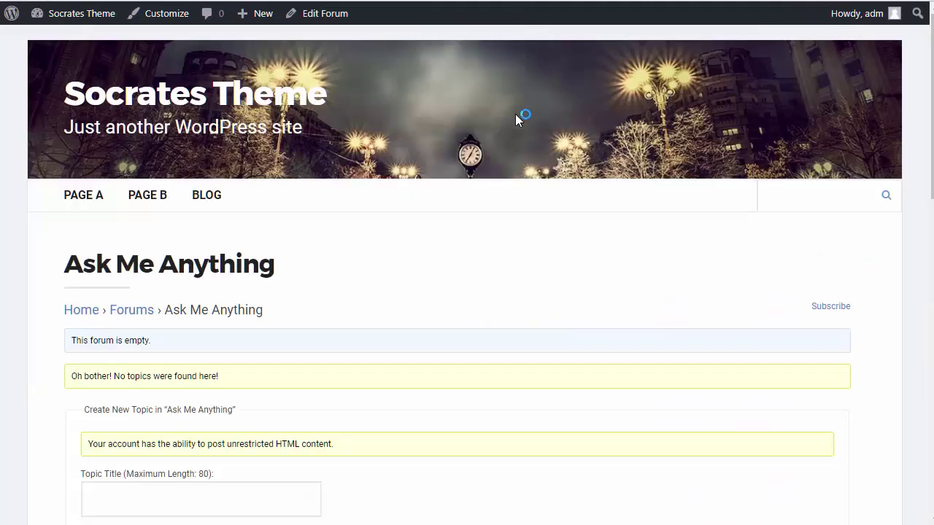
pyautogui.click(151, 311)
pyautogui.moveTo(931, 170); pyautogui.dragTo(929, 271)
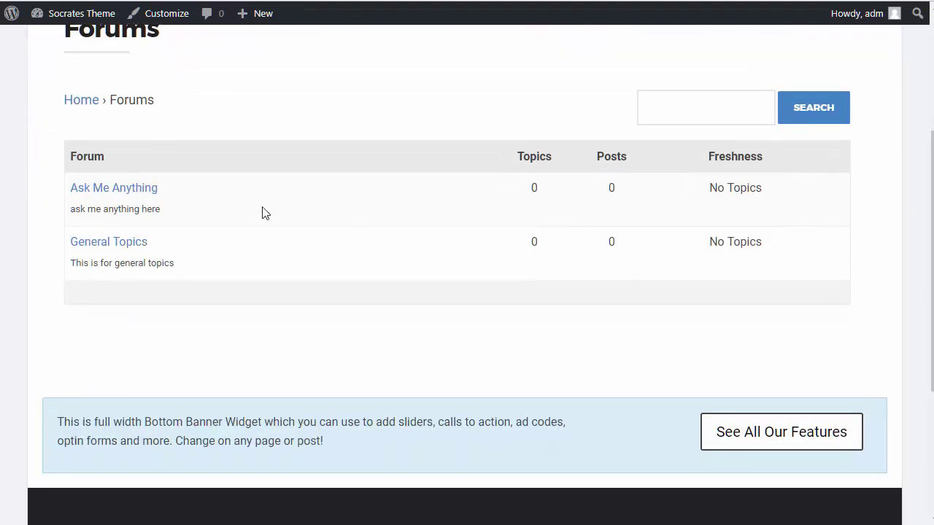
# Fill in a new topic in the Ask Me Anything forum titled "How do I do this" with the text "This is my first question"
pyautogui.click(132, 196)
pyautogui.moveTo(932, 110); pyautogui.dragTo(931, 190)
pyautogui.click(204, 261)
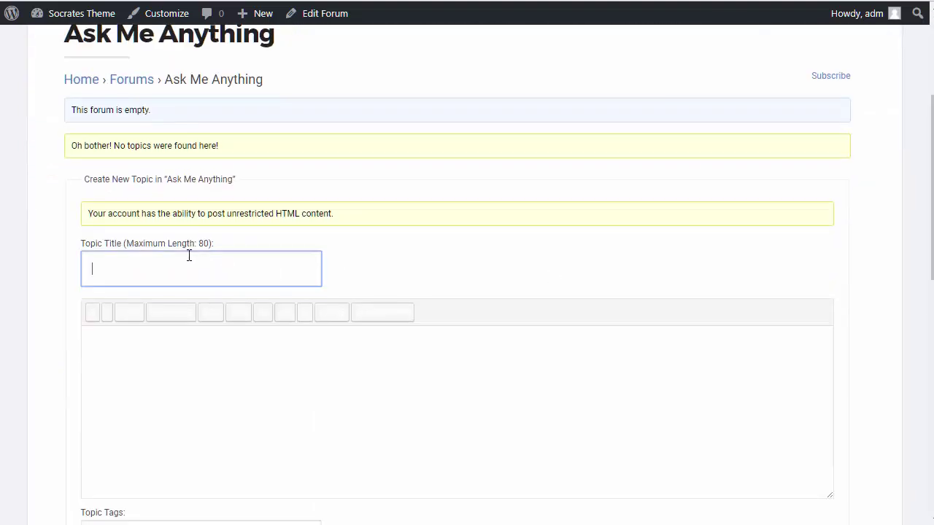
pyautogui.write('How do I do this')
pyautogui.press('Tab')
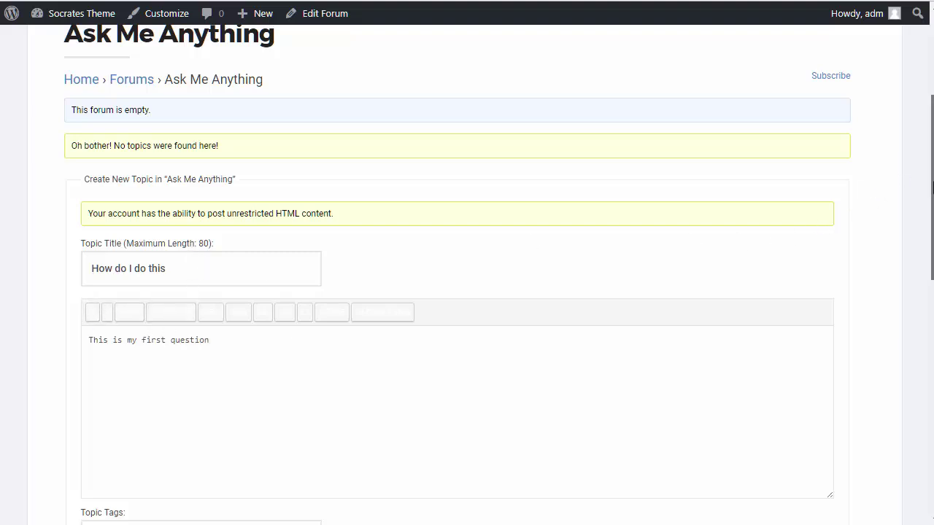
# Tag the topic "wordpress", turn on e-mail notification of follow-up replies, and submit it
pyautogui.moveTo(932, 169); pyautogui.dragTo(924, 295)
pyautogui.click(150, 198)
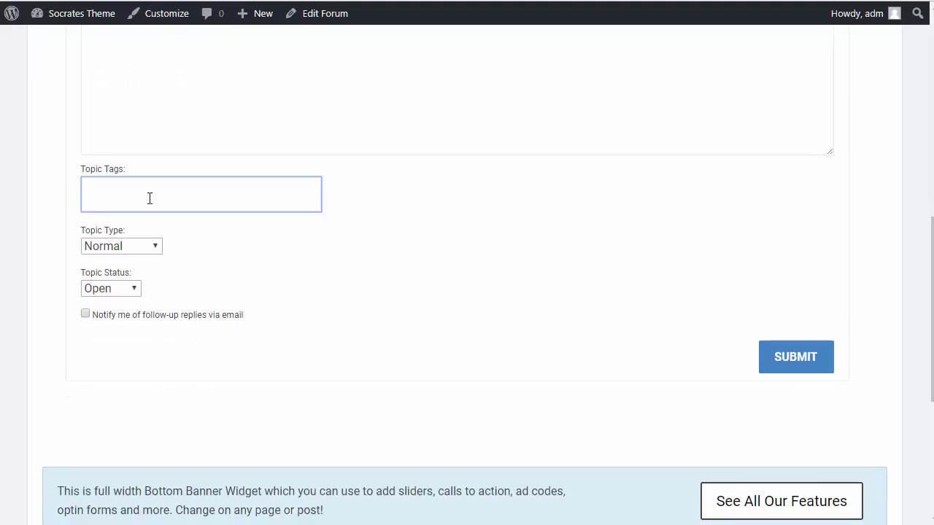
pyautogui.write('wordpress')
pyautogui.click(453, 230)
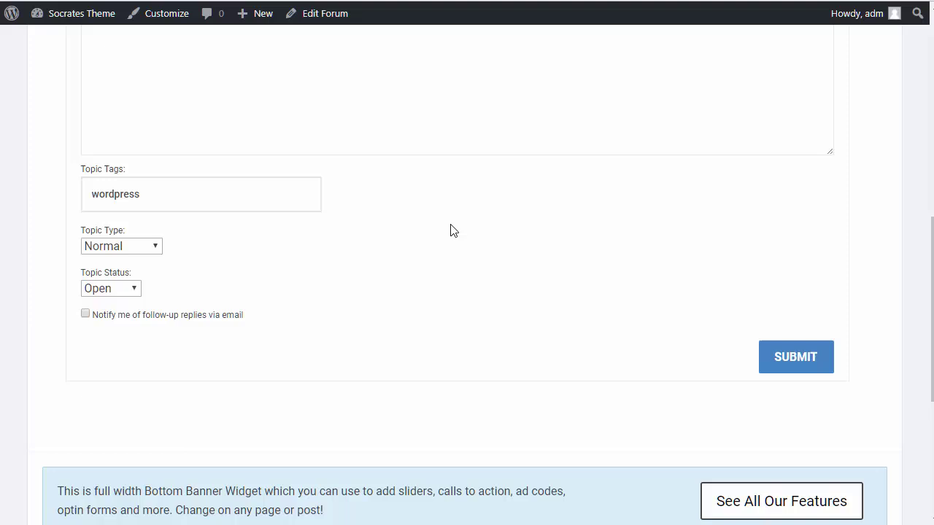
pyautogui.click(86, 314)
pyautogui.click(828, 368)
# Review the posted topic's layout, moderation links and reply form
pyautogui.scroll(-4, 916, 187)
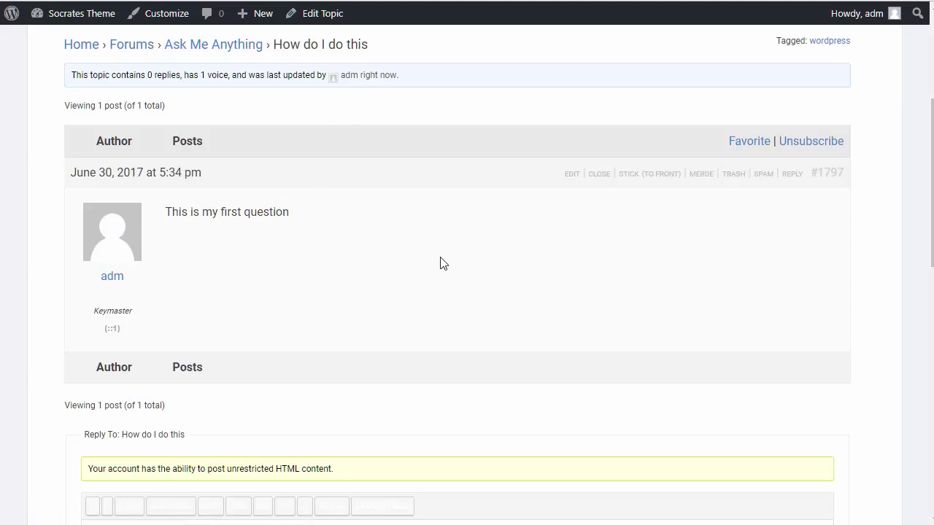
pyautogui.moveTo(932, 206); pyautogui.dragTo(916, 386)
pyautogui.scroll(15, 897, 219)
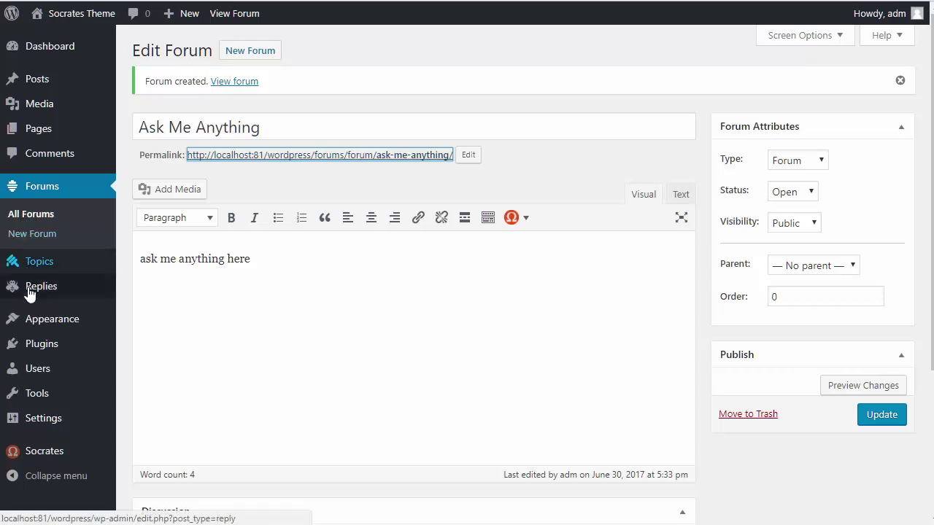
# Search the plugin directory for "buddypress" and install the BuddyPress plugin
pyautogui.moveTo(37, 322)
pyautogui.click(40, 346)
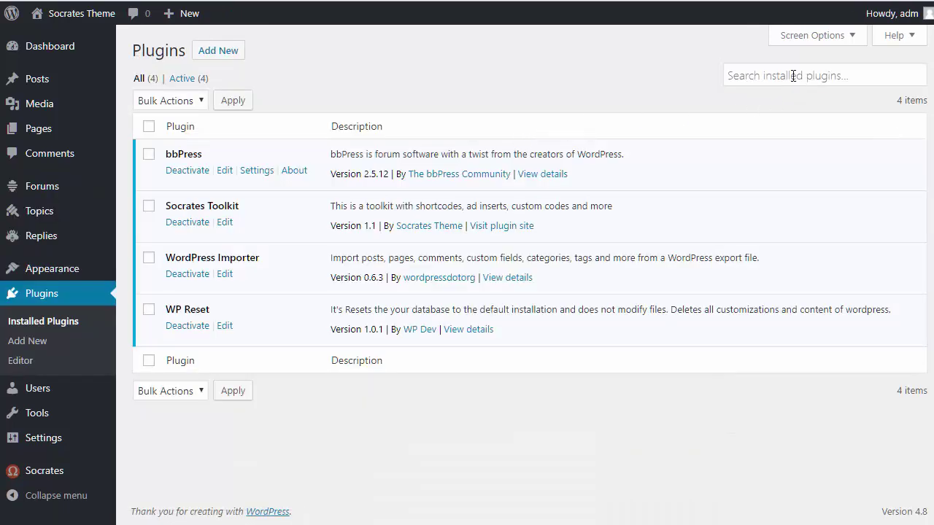
pyautogui.click(794, 76)
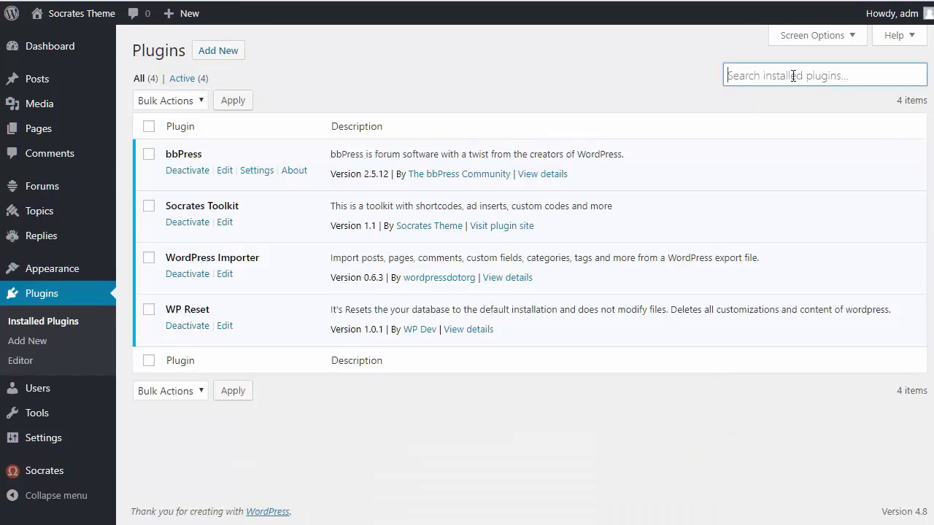
pyautogui.click(234, 51)
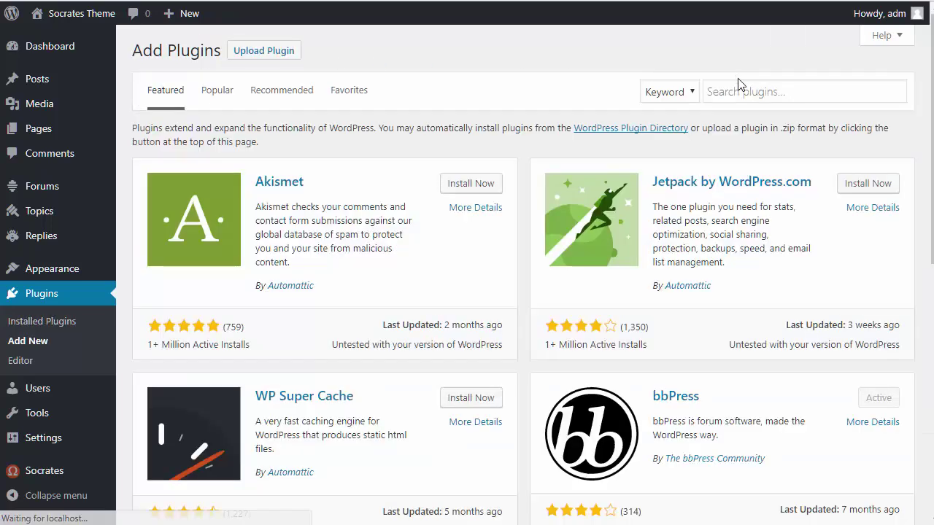
pyautogui.click(744, 87)
pyautogui.write('budd')
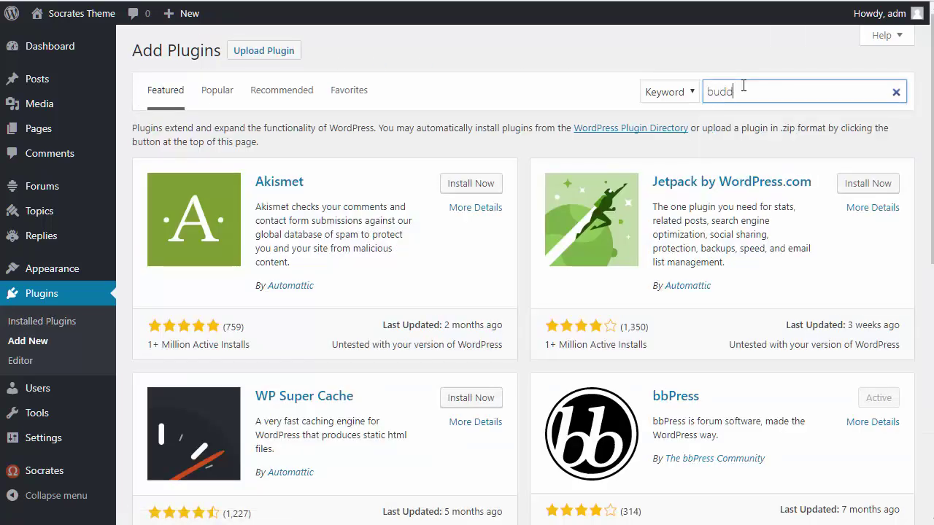
pyautogui.write('ypress')
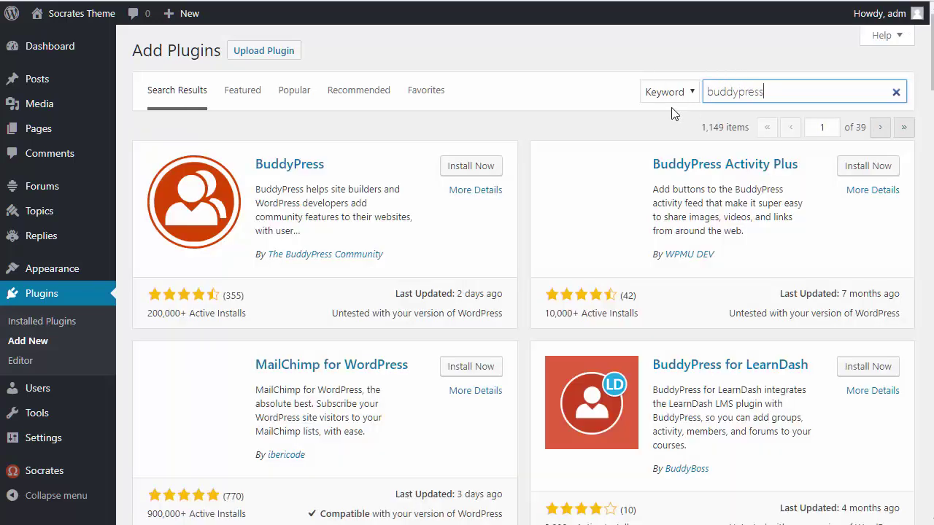
pyautogui.click(472, 168)
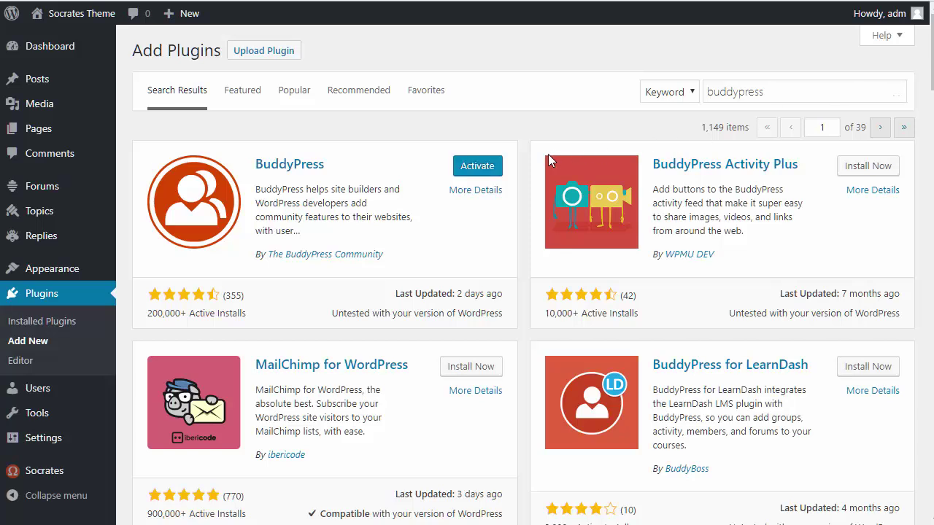
# Activate the BuddyPress plugin and look over its component settings
pyautogui.click(478, 166)
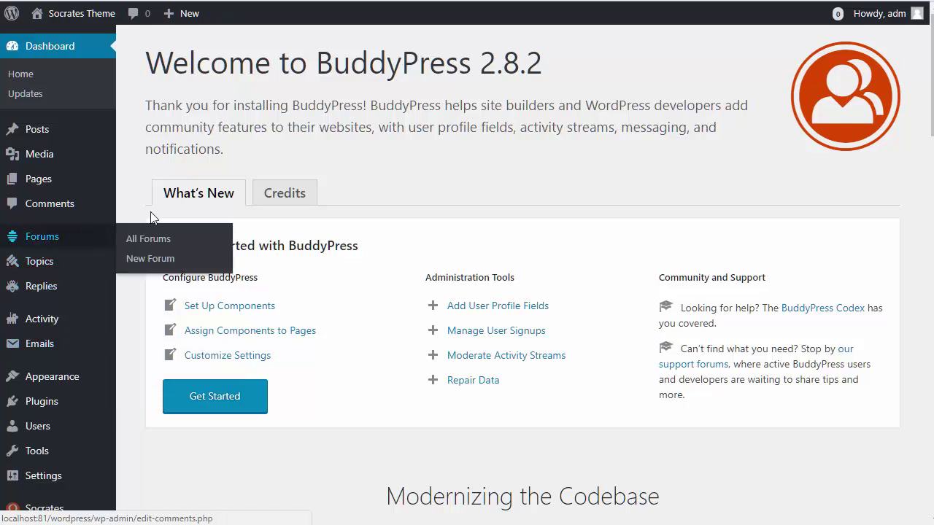
pyautogui.click(226, 305)
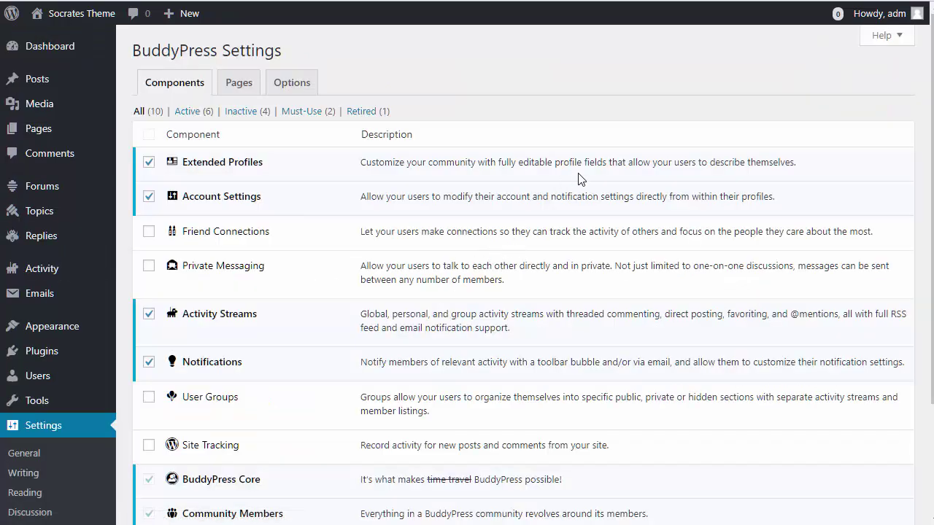
pyautogui.scroll(-2, 927, 146)
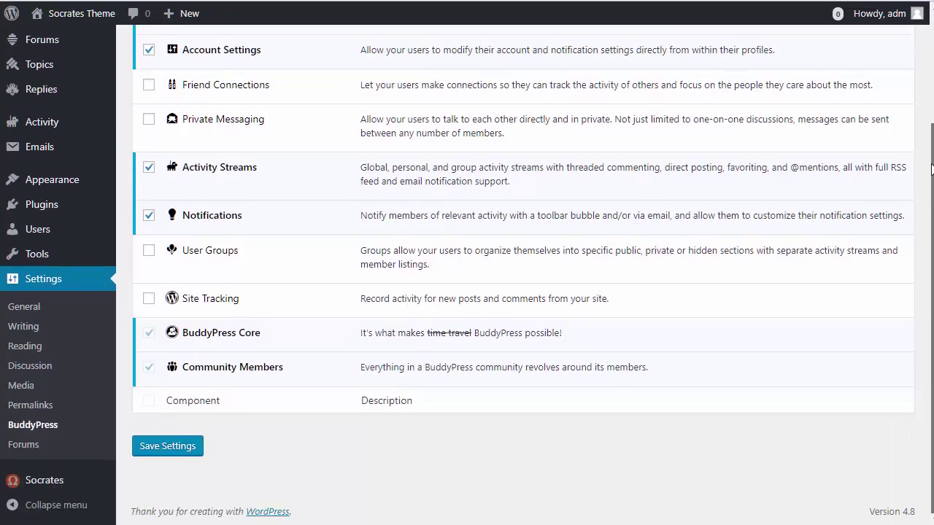
pyautogui.scroll(3, 931, 170)
# View the Members directory page assigned in the BuddyPress page settings and the listed member's profile, and return to the settings
pyautogui.click(239, 82)
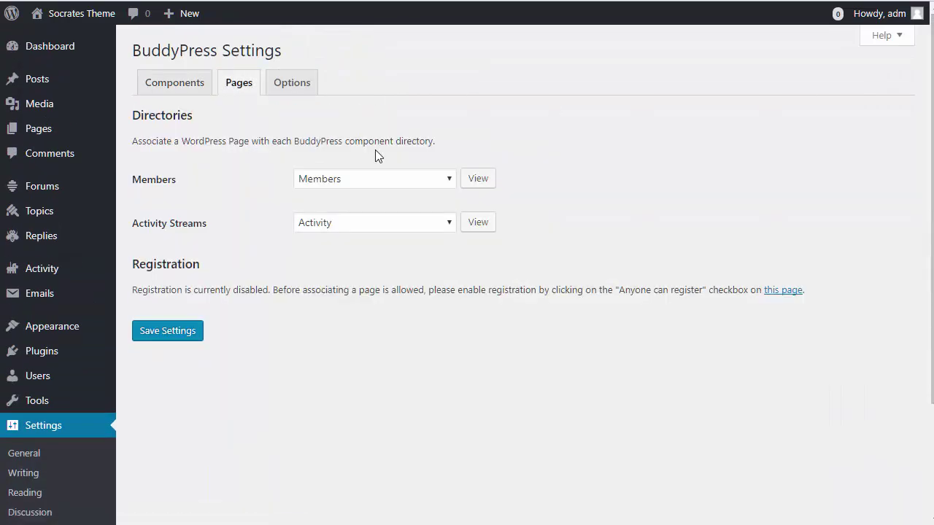
pyautogui.click(467, 180)
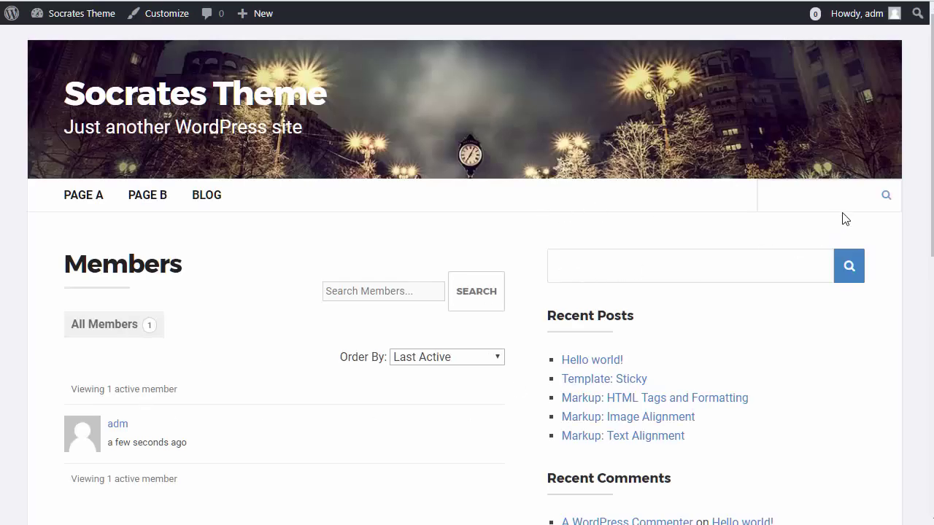
pyautogui.moveTo(930, 190); pyautogui.dragTo(928, 255)
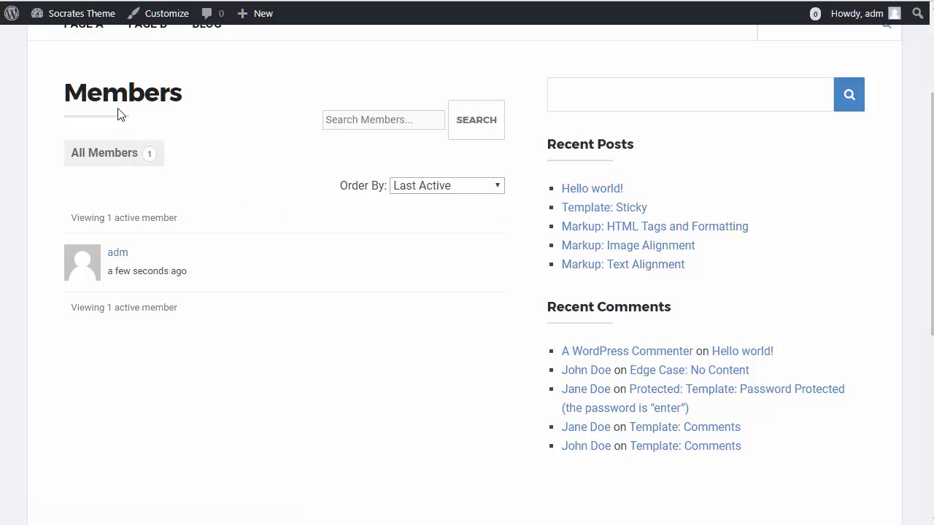
pyautogui.click(376, 119)
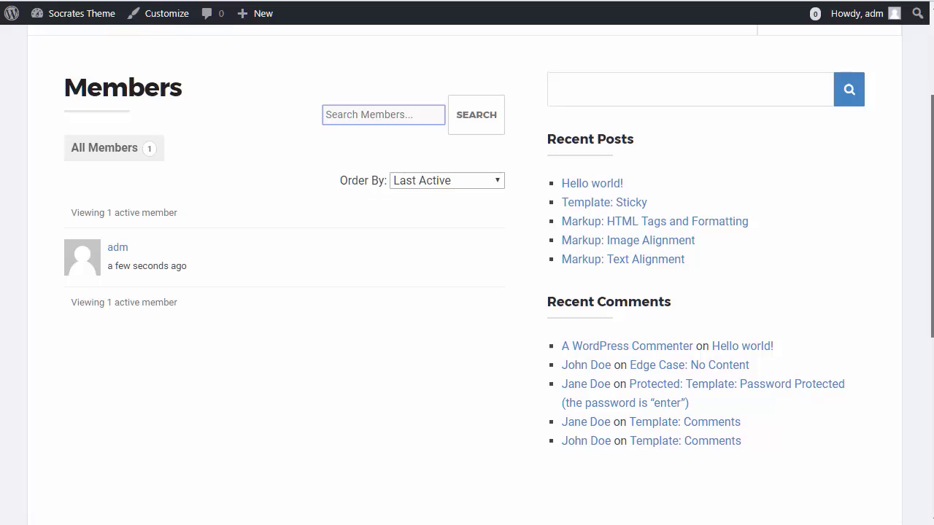
pyautogui.moveTo(927, 94); pyautogui.dragTo(786, 184)
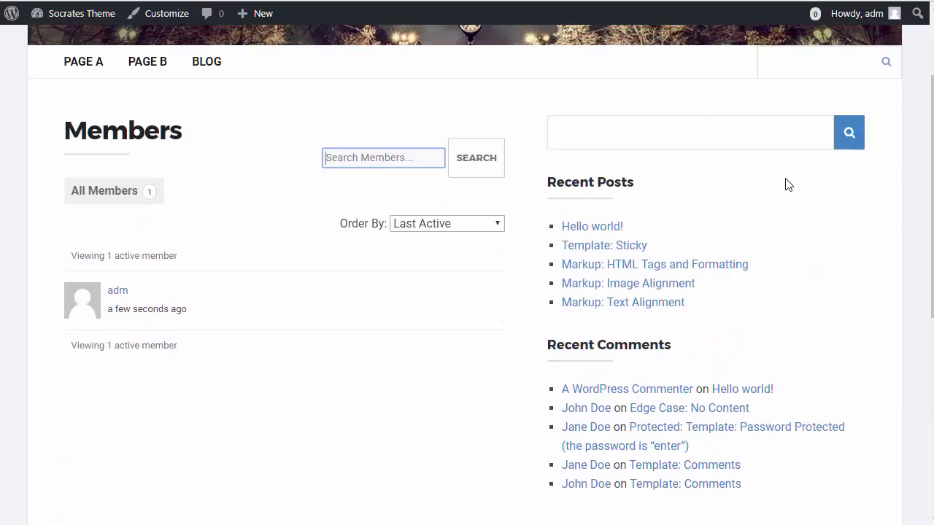
pyautogui.click(125, 292)
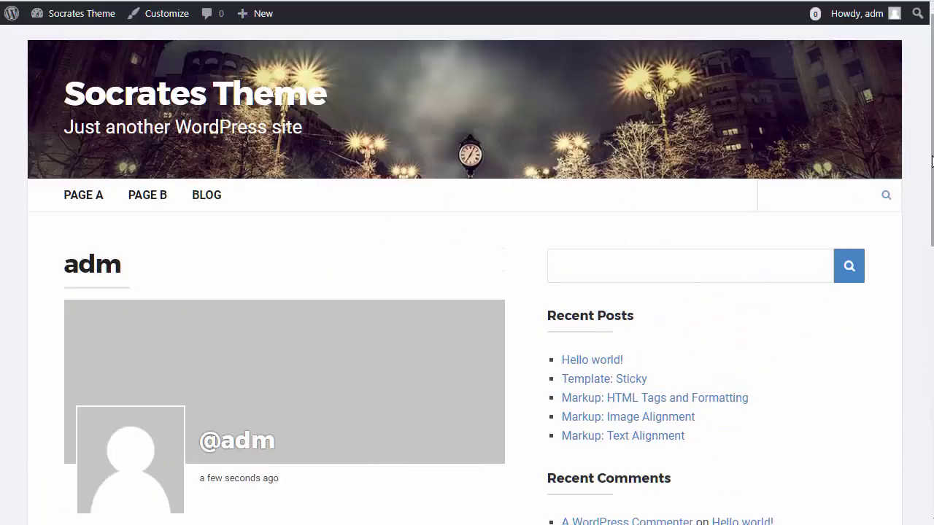
pyautogui.moveTo(922, 169); pyautogui.dragTo(913, 146)
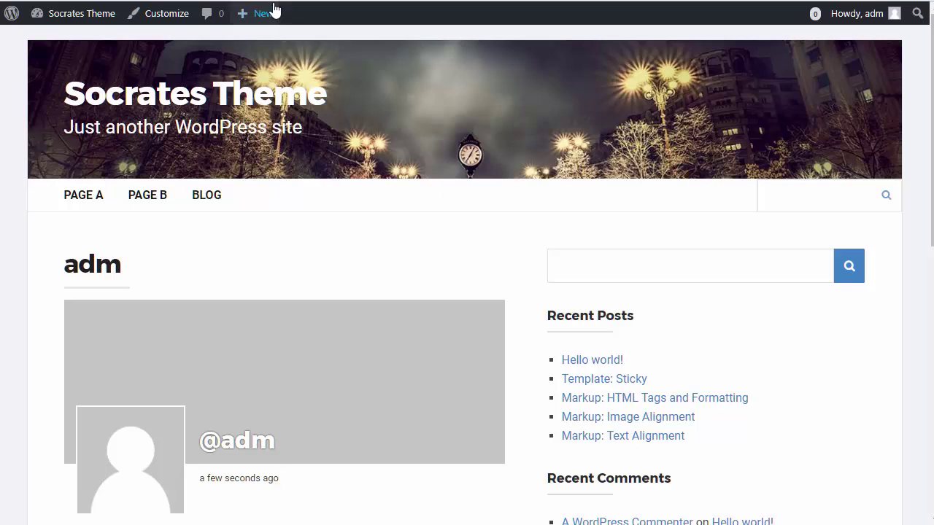
pyautogui.hotkey('ctrl', 'w')
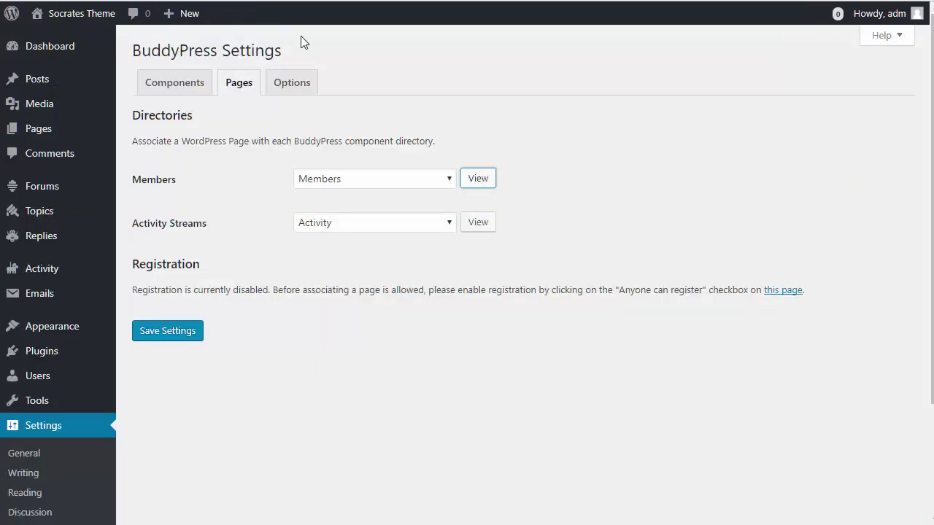
# Open the Activity Streams page from the BuddyPress page settings and post the update "I have an update"
pyautogui.click(475, 223)
pyautogui.click(378, 334)
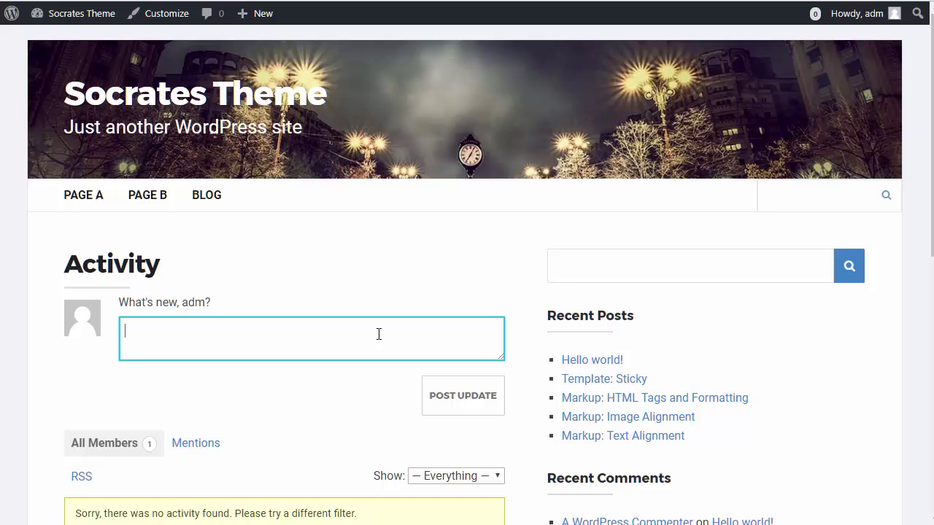
pyautogui.write('I have a')
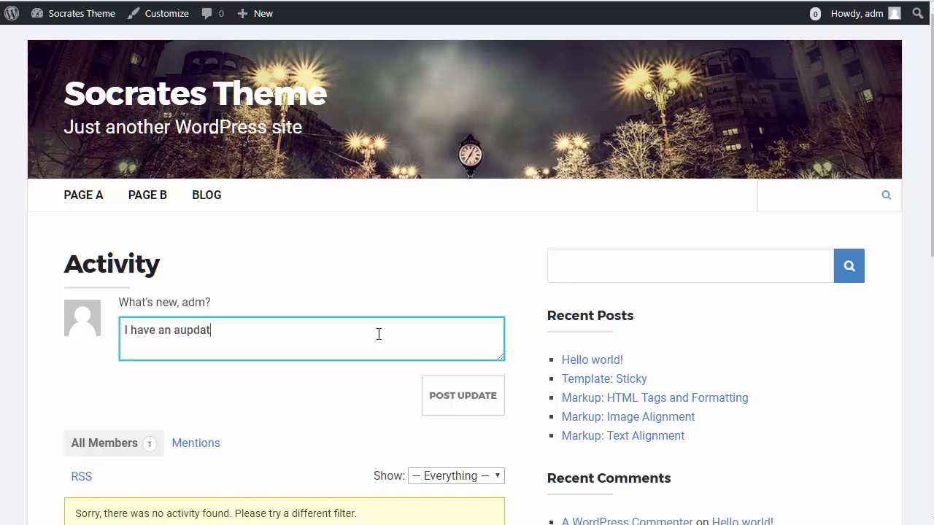
pyautogui.write('n update')
pyautogui.click(435, 395)
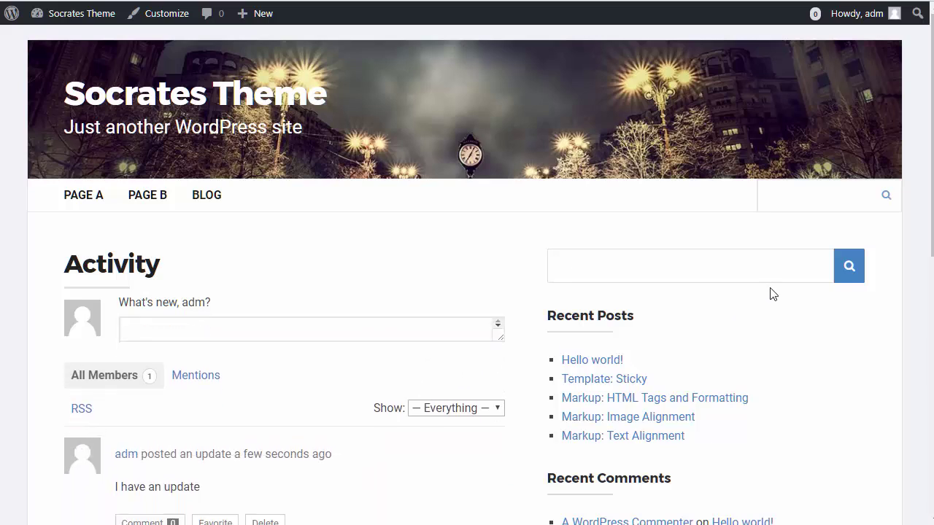
# Post the comment "I have a comment" on the new activity update and check how it displays
pyautogui.scroll(-3, 795, 372)
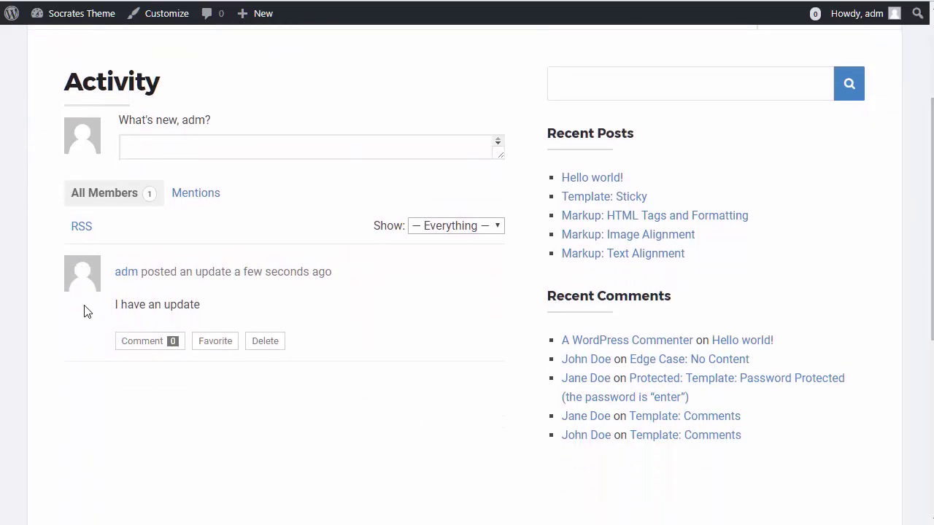
pyautogui.click(138, 341)
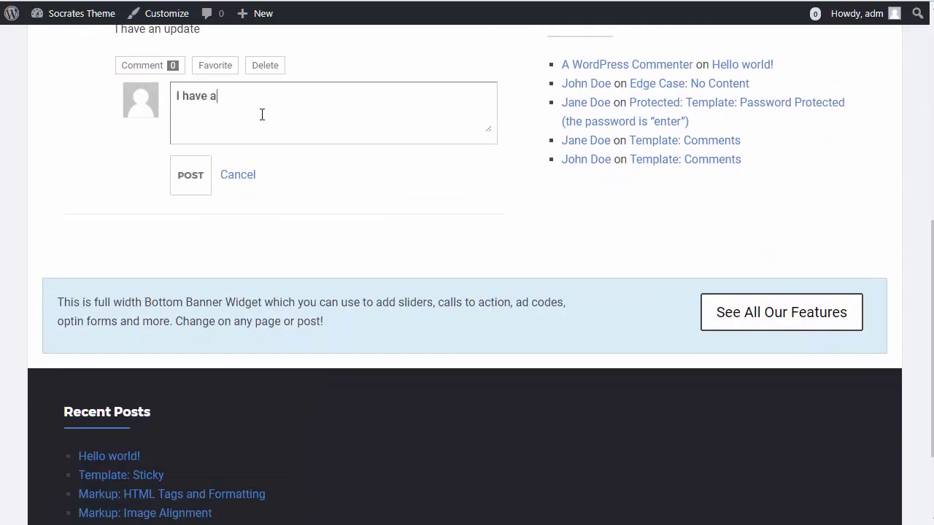
pyautogui.write('I have a comment')
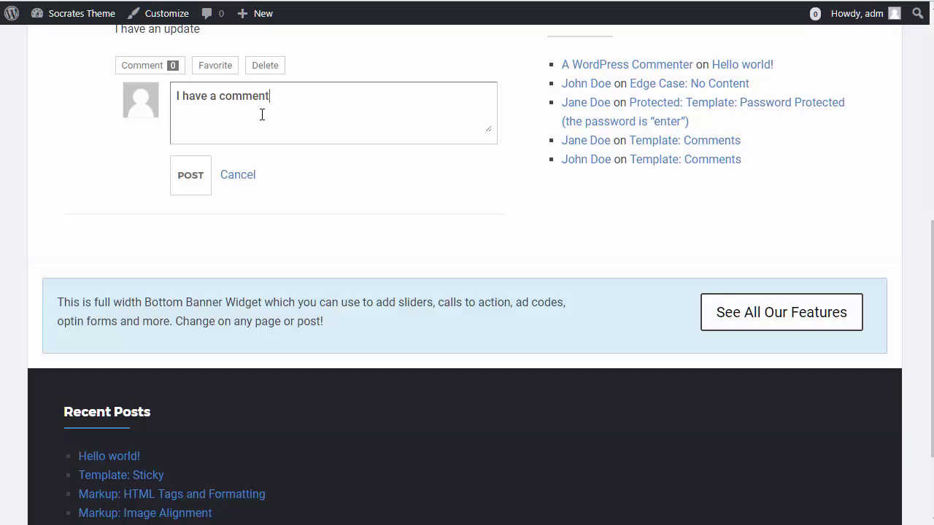
pyautogui.click(188, 181)
pyautogui.moveTo(931, 268); pyautogui.dragTo(931, 116)
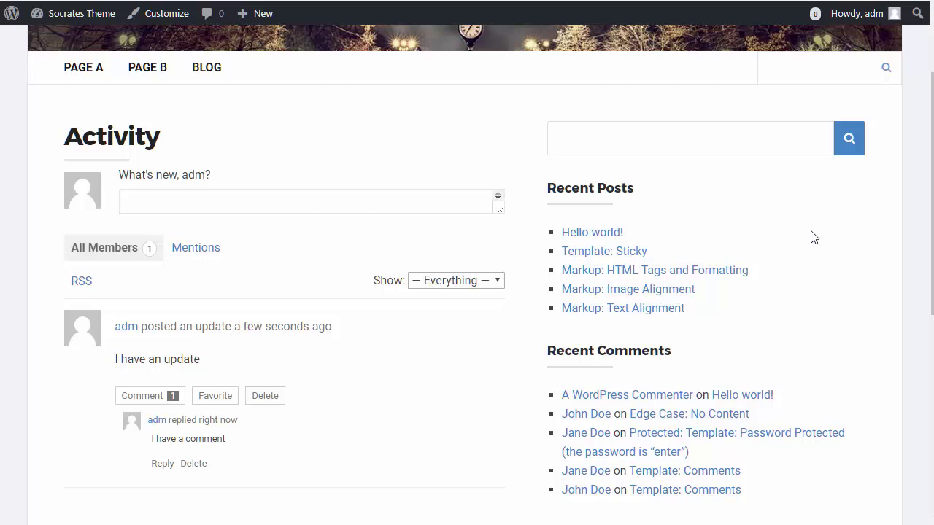
pyautogui.moveTo(932, 205); pyautogui.dragTo(917, 102)
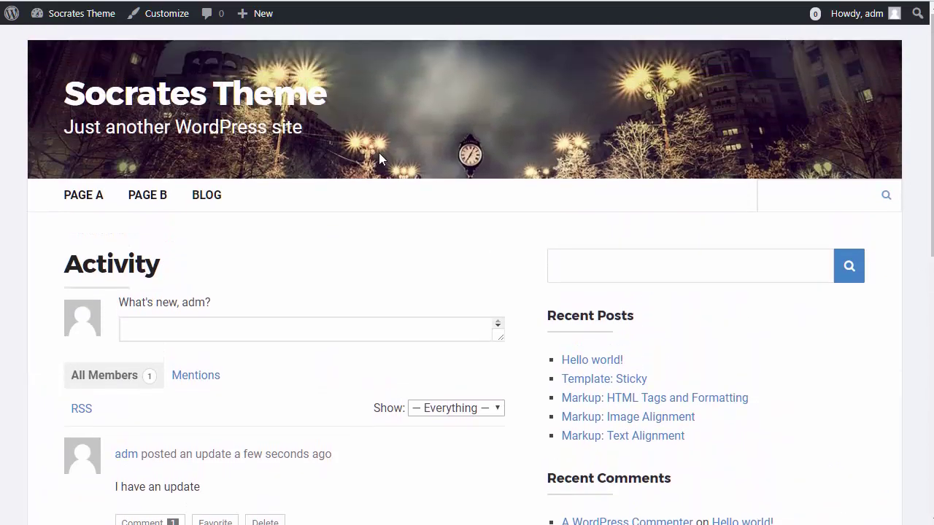